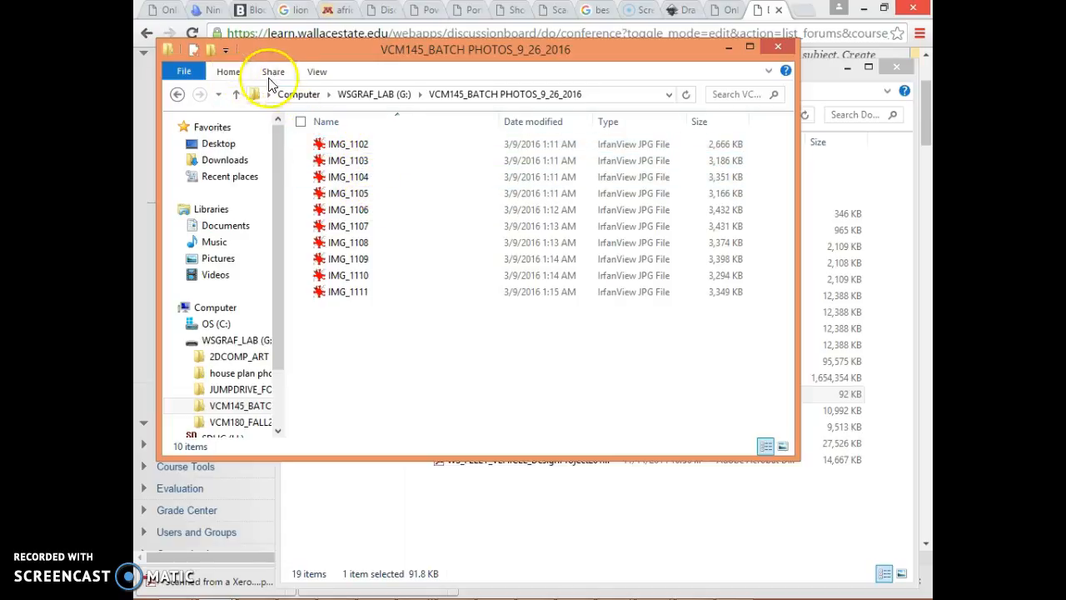
Step: Show the Details pane in the VCM145_BATCH PHOTOS_9_26_2016 folder and select IMG_1102 to view its properties
left_click(317, 73)
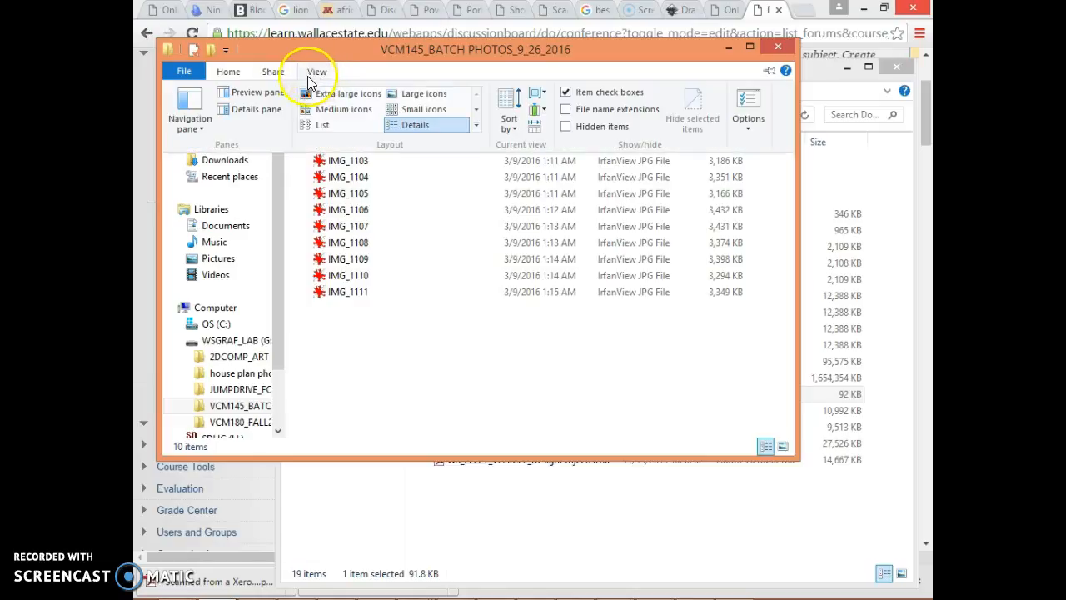
left_click(253, 111)
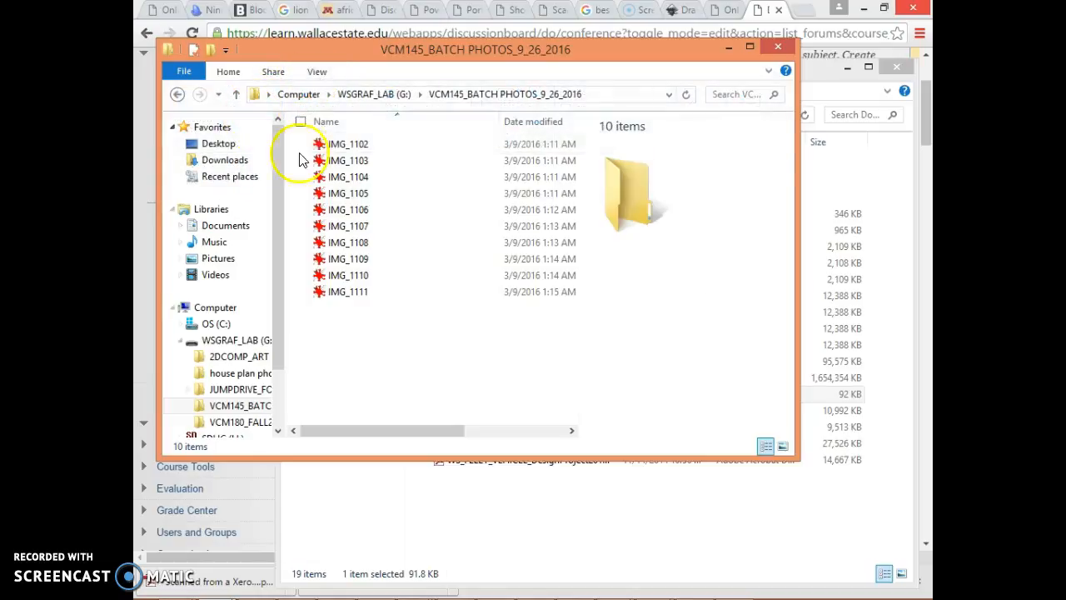
left_click(305, 146)
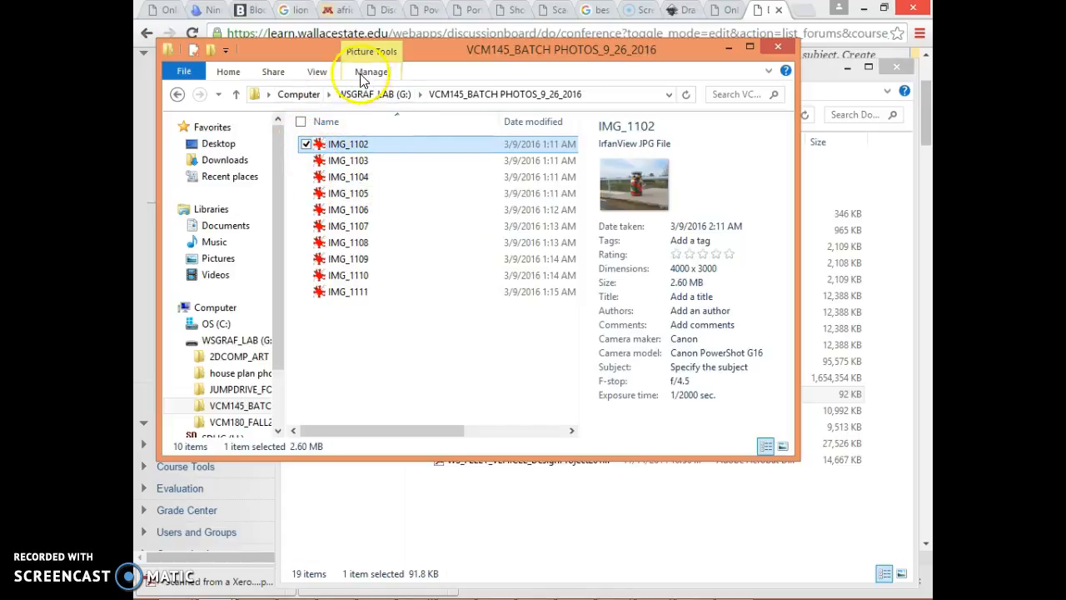
left_click(320, 73)
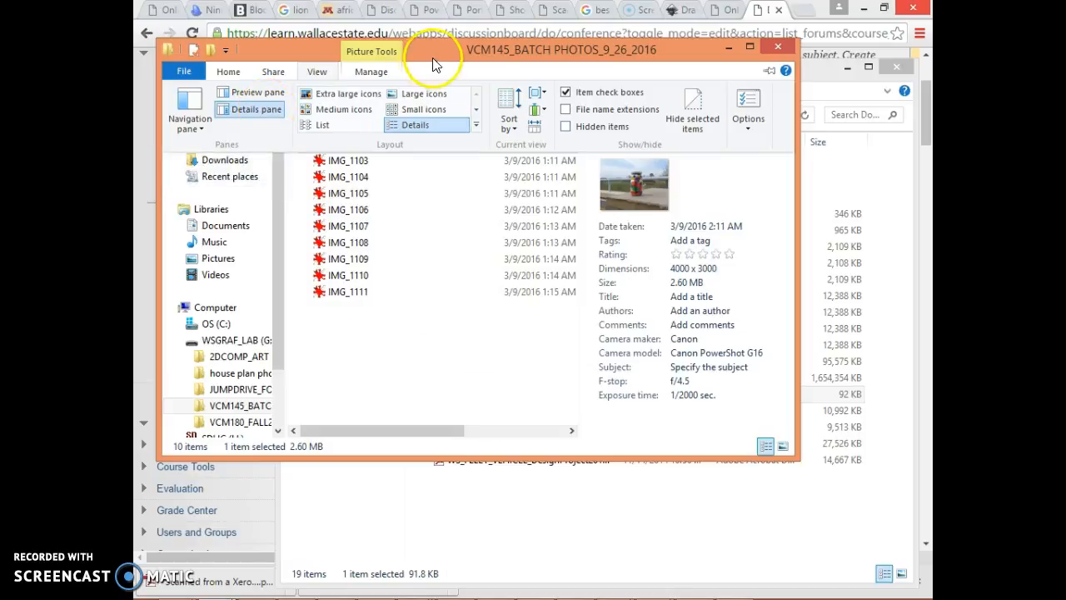
left_click(454, 49)
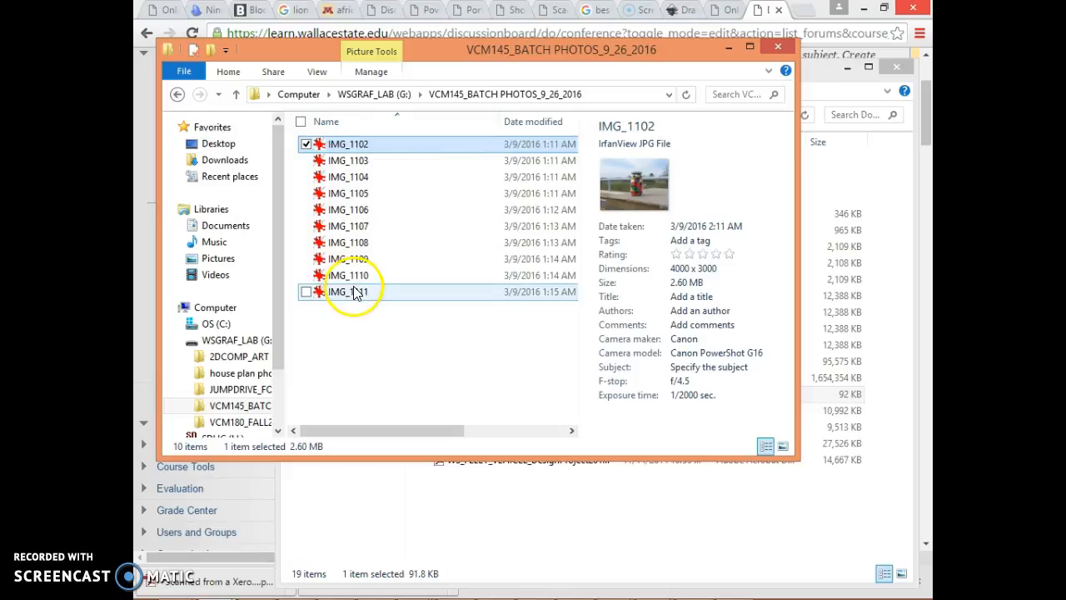
Step: Open IMG_1102 in IrfanView and bring up the Batch Conversion/Rename dialog
left_click(337, 153)
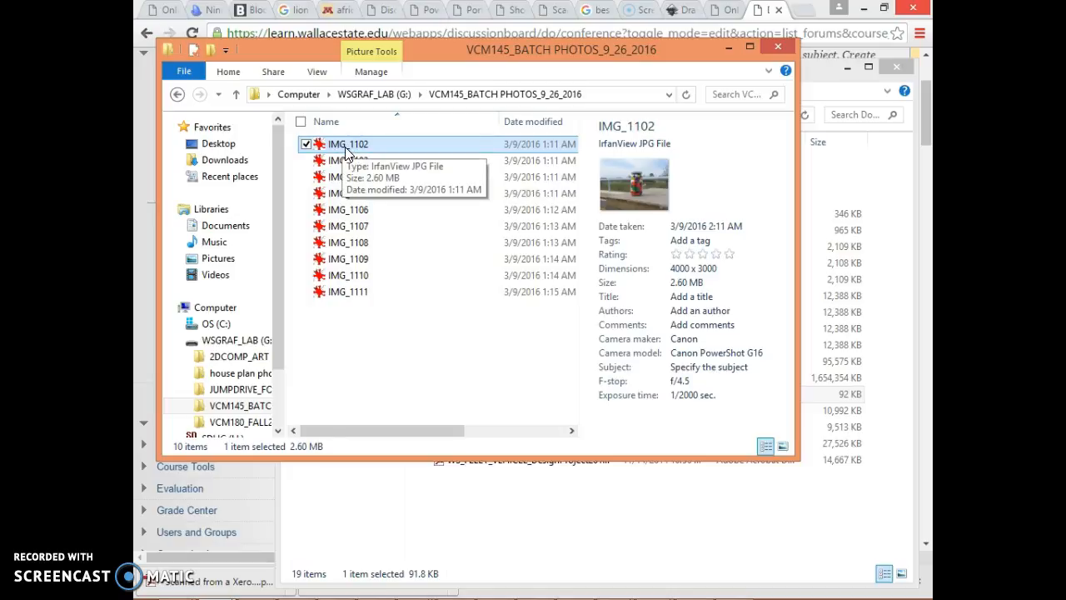
double_click(344, 144)
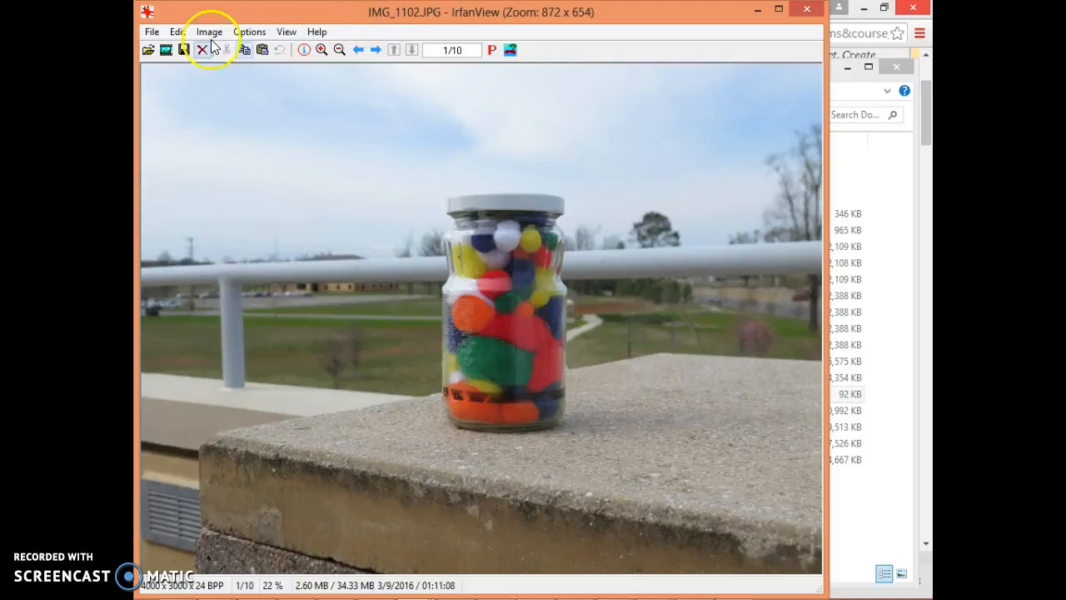
left_click(150, 33)
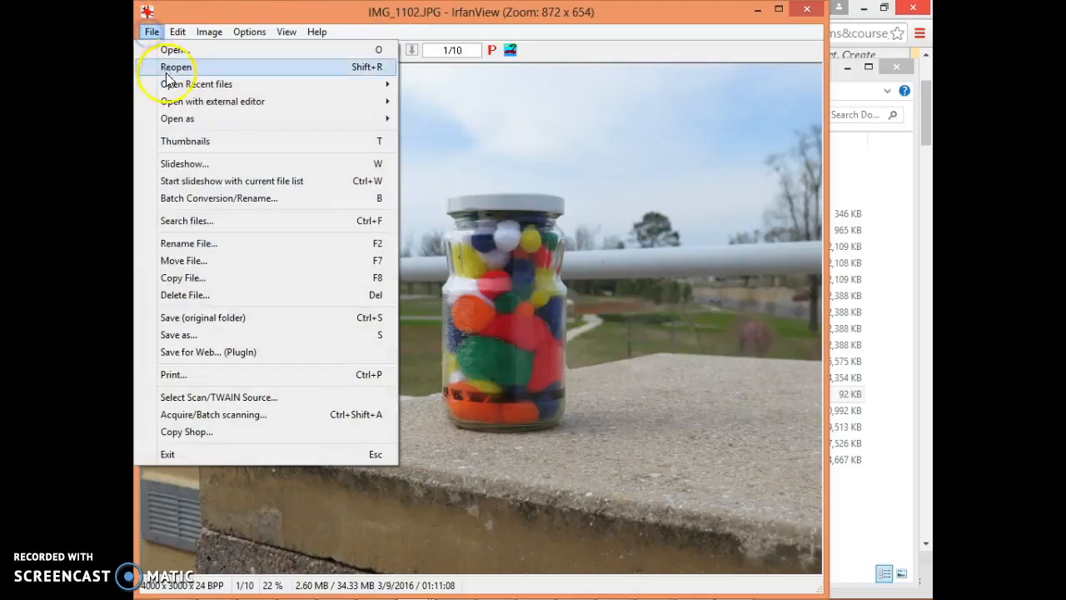
left_click(260, 200)
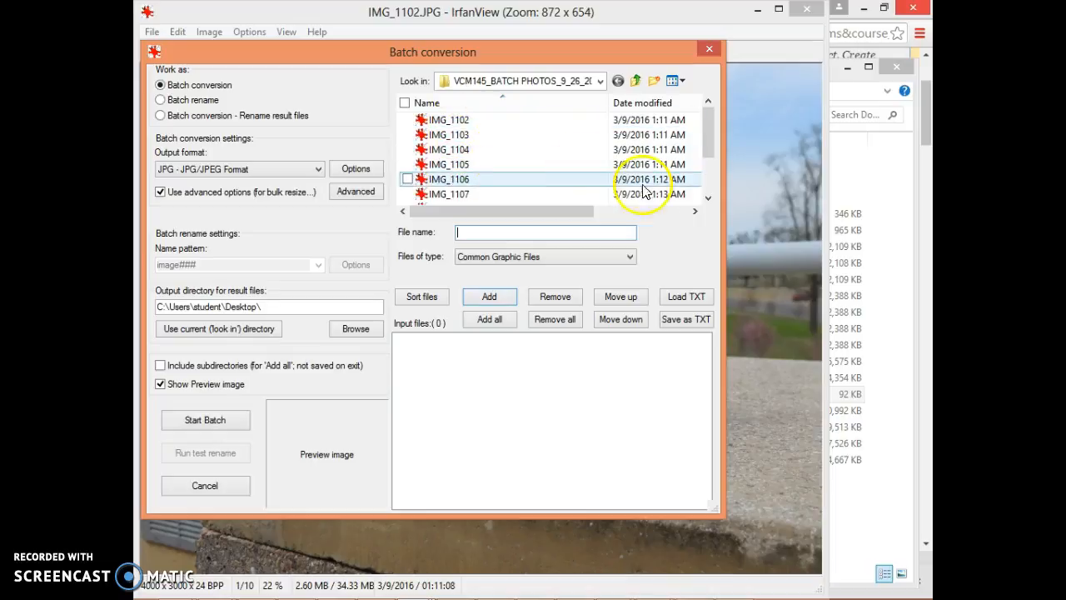
Step: Add all photos in the folder to the batch and set the output directory to G:\VCM145_BATCH PHOTOS_9_26_2016
left_click(496, 323)
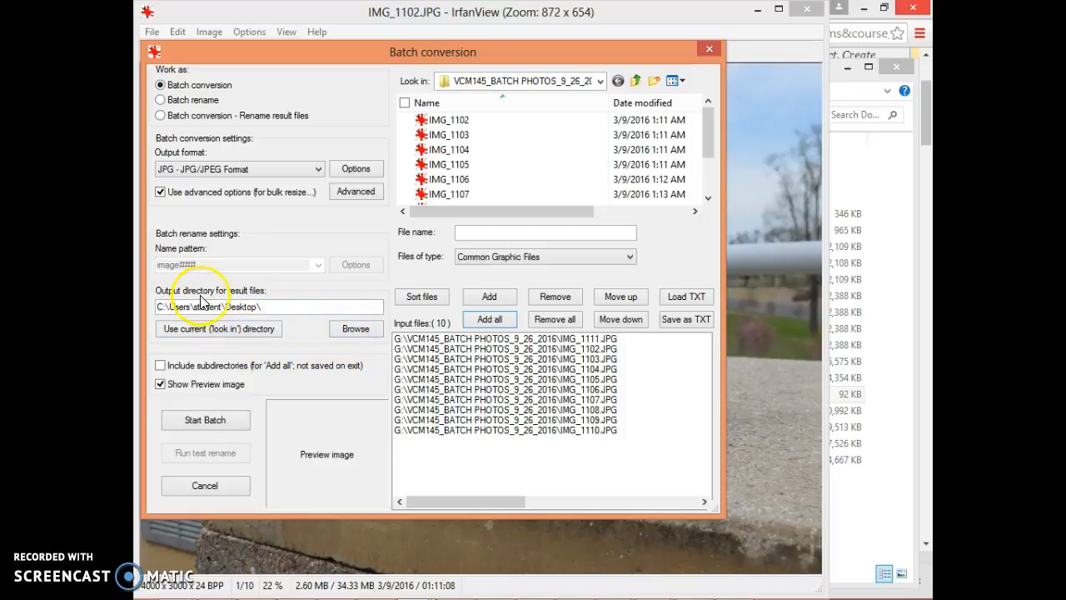
left_click(354, 329)
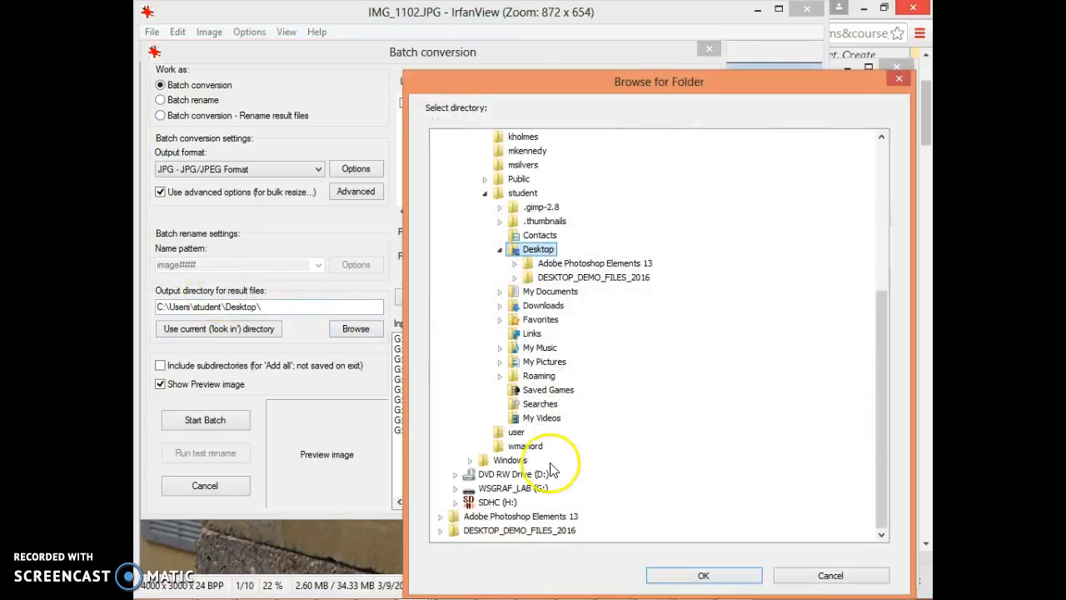
left_click(520, 489)
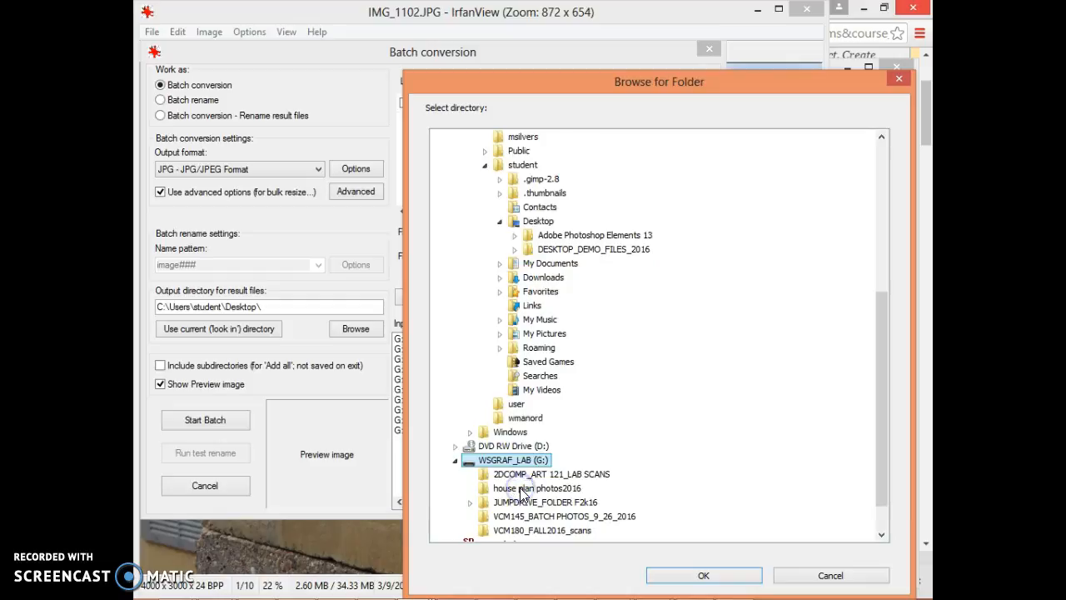
left_click(574, 516)
left_click(696, 575)
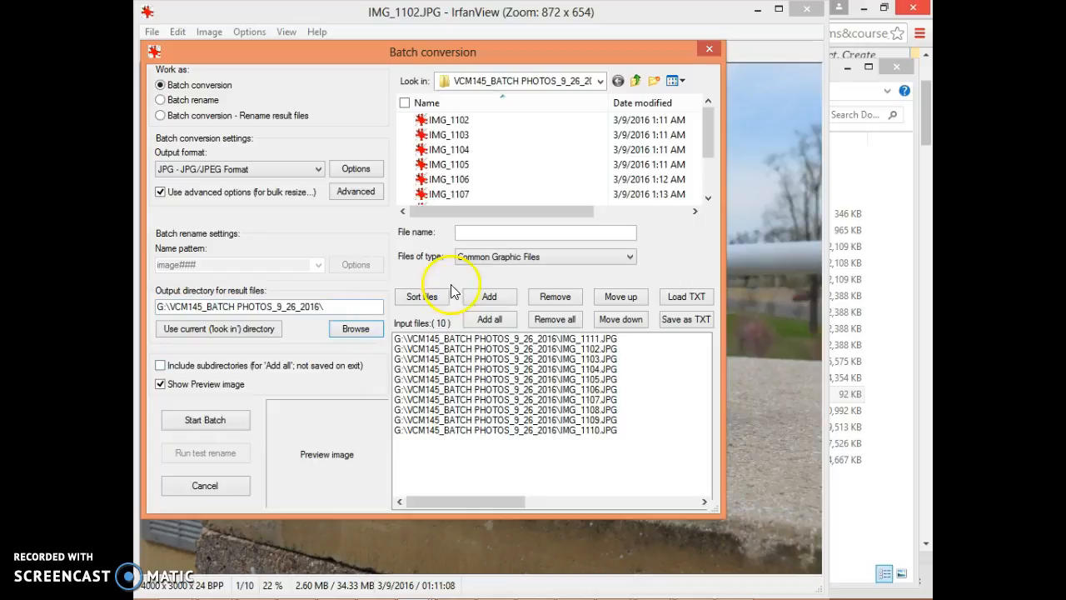
Step: Configure the advanced batch options to resize all images to 50% of the original width and height
left_click(355, 196)
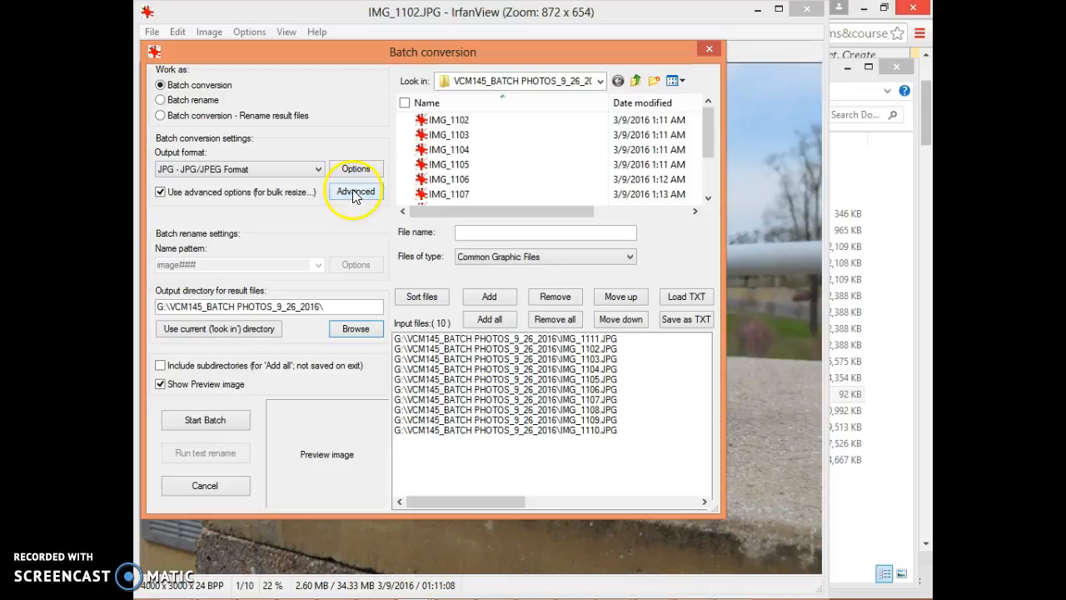
left_click(355, 197)
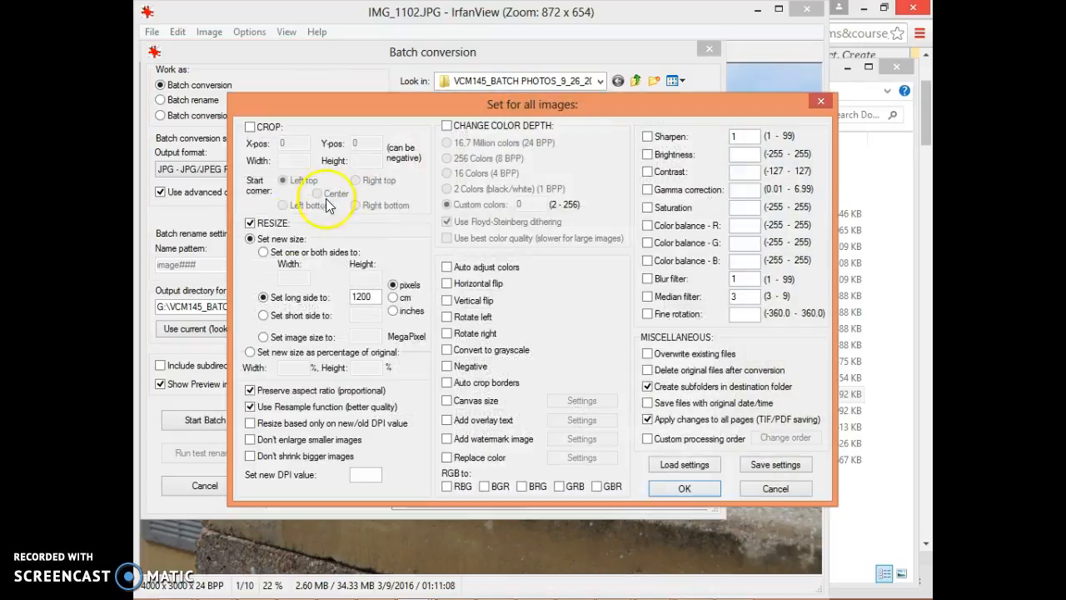
left_click(251, 224)
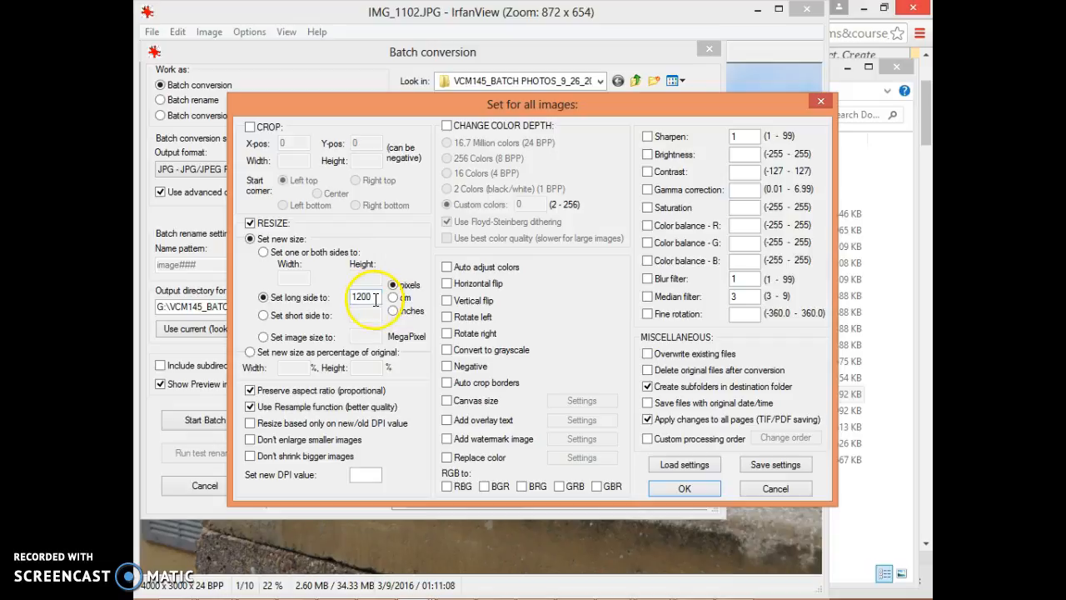
left_click(248, 353)
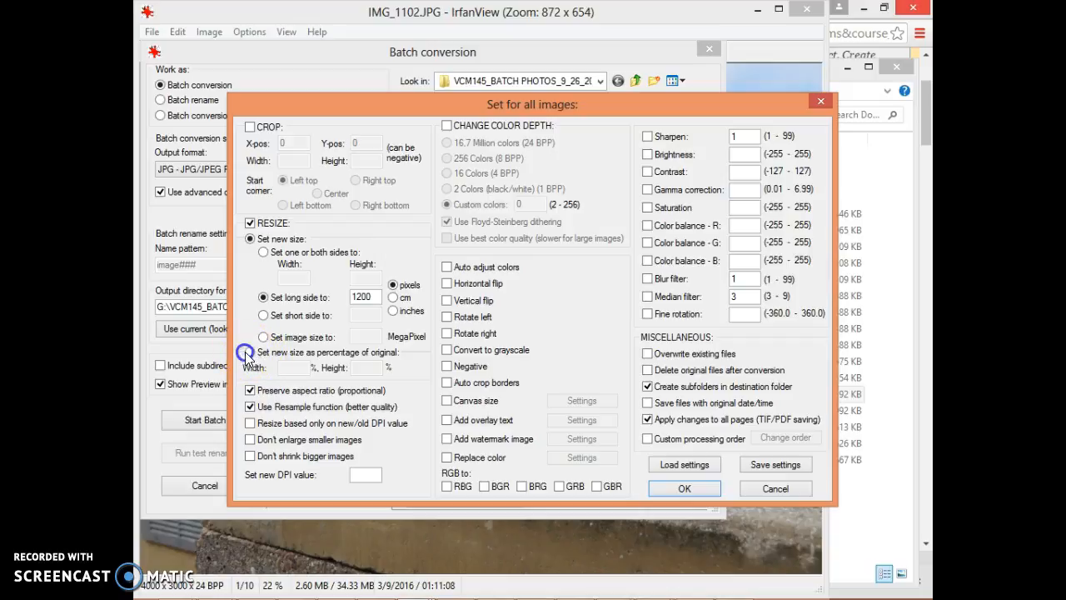
left_click(290, 367)
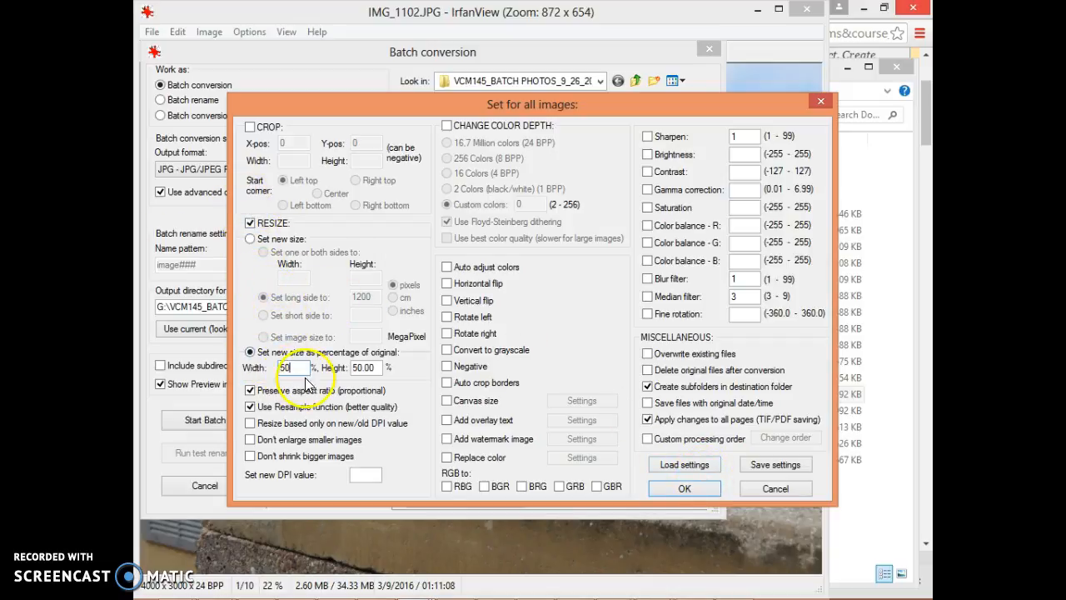
left_click(689, 486)
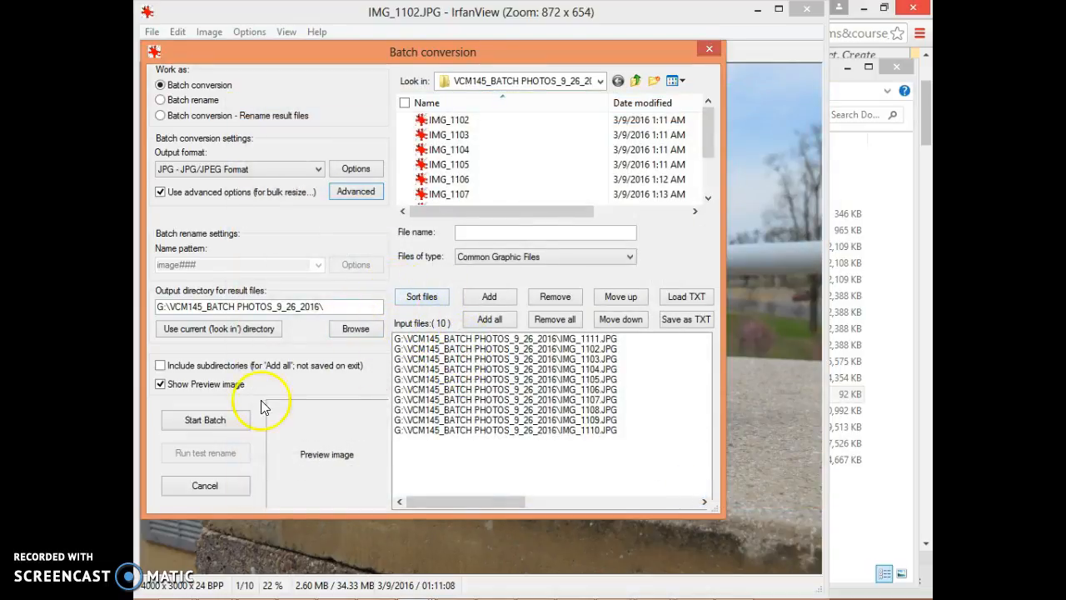
Step: Run the batch conversion on the listed photos and exit the batch when it finishes
left_click(199, 418)
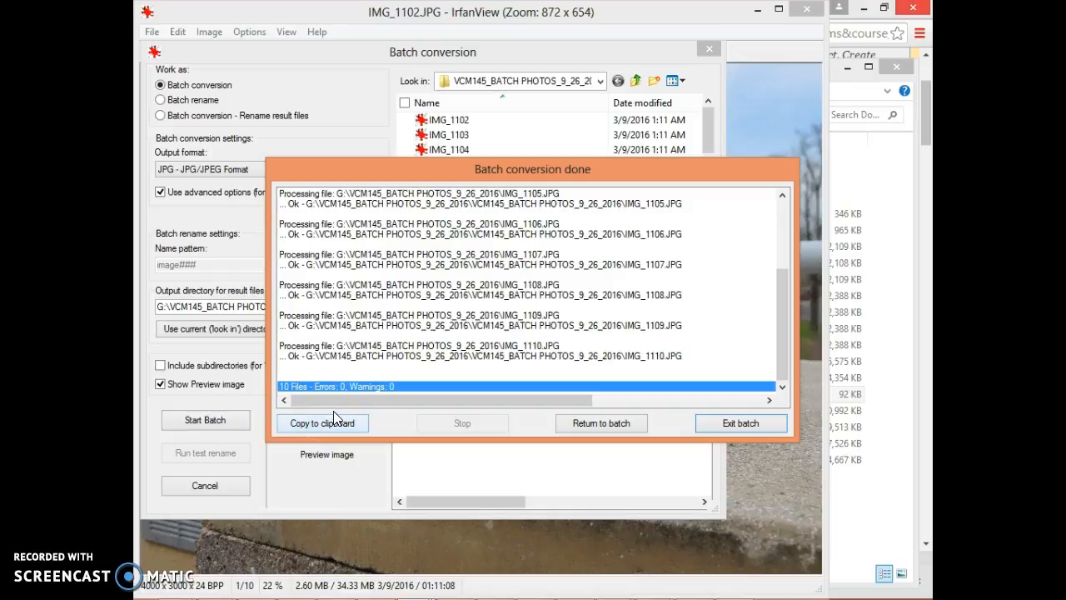
left_click(328, 402)
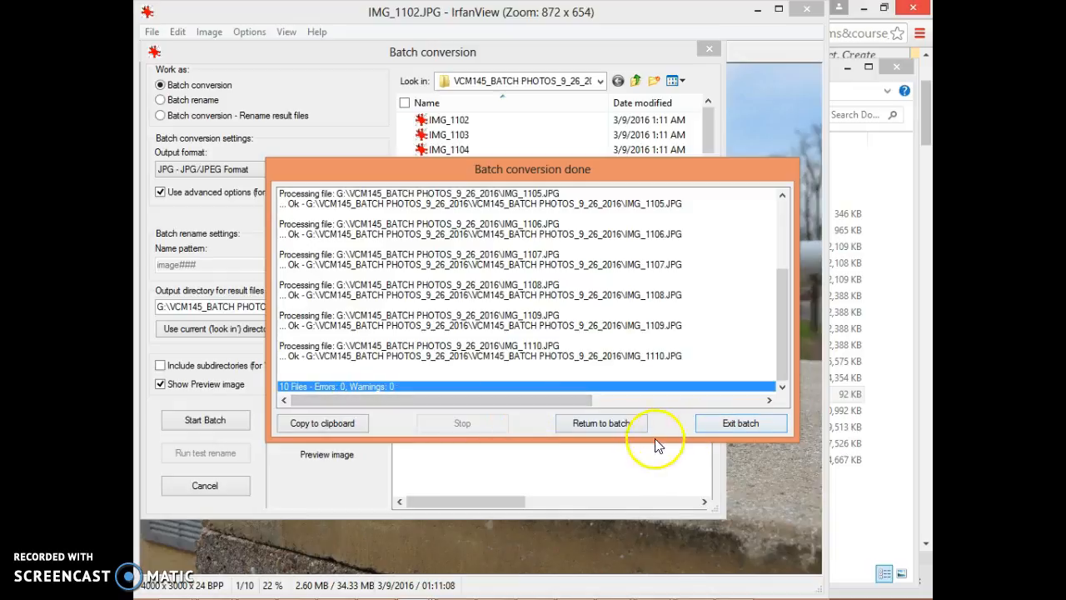
left_click(756, 424)
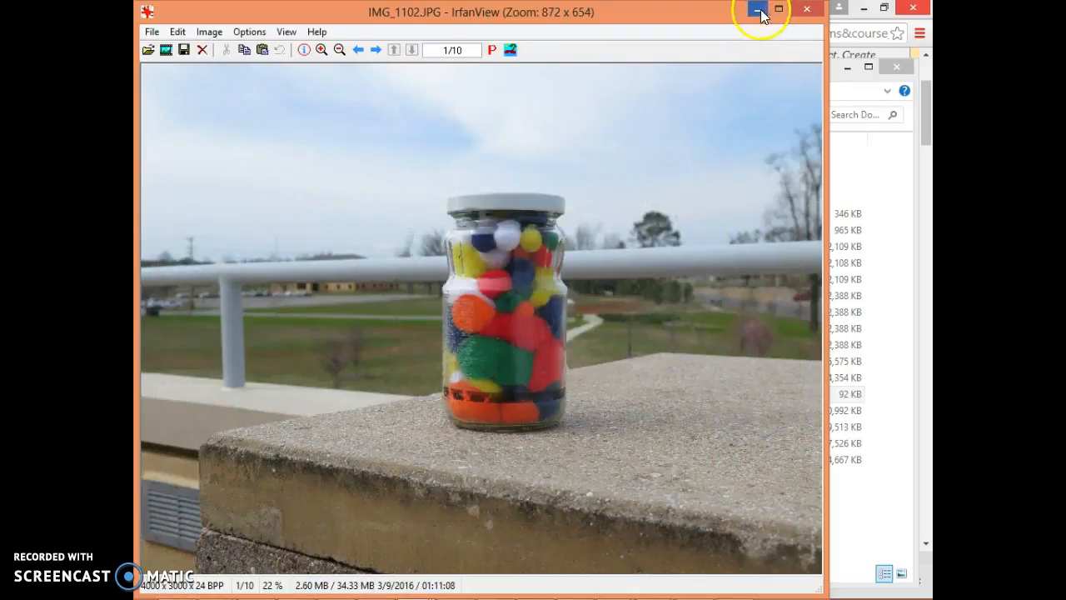
Step: Minimize IrfanView, open the new VCM145_BATCH PHOTOS_9_26_2016 subfolder and check the converted IMG_1102's dimensions and file size
left_click(758, 10)
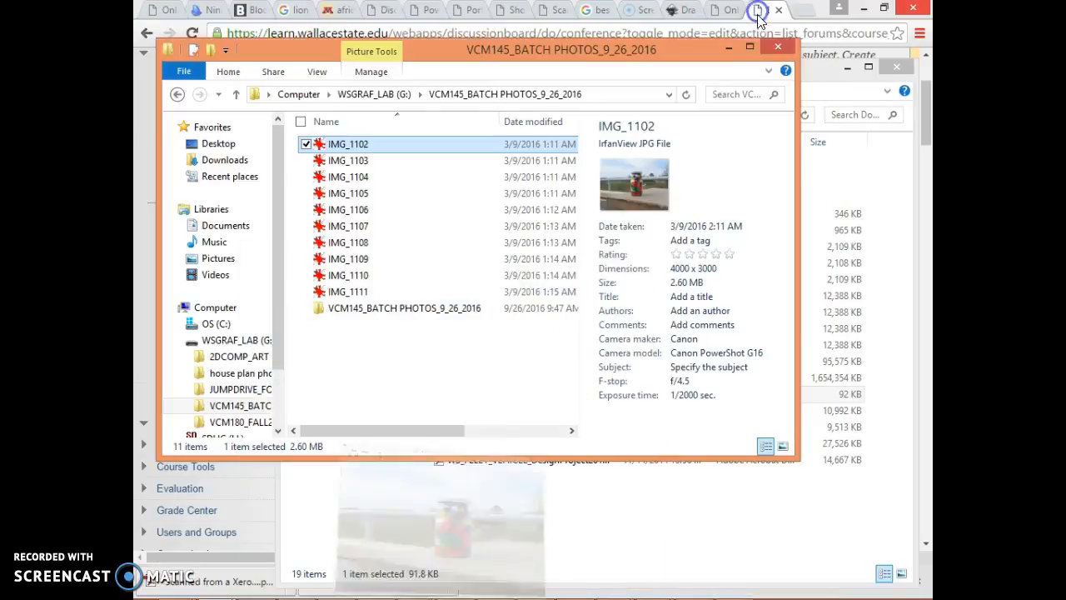
left_click(371, 370)
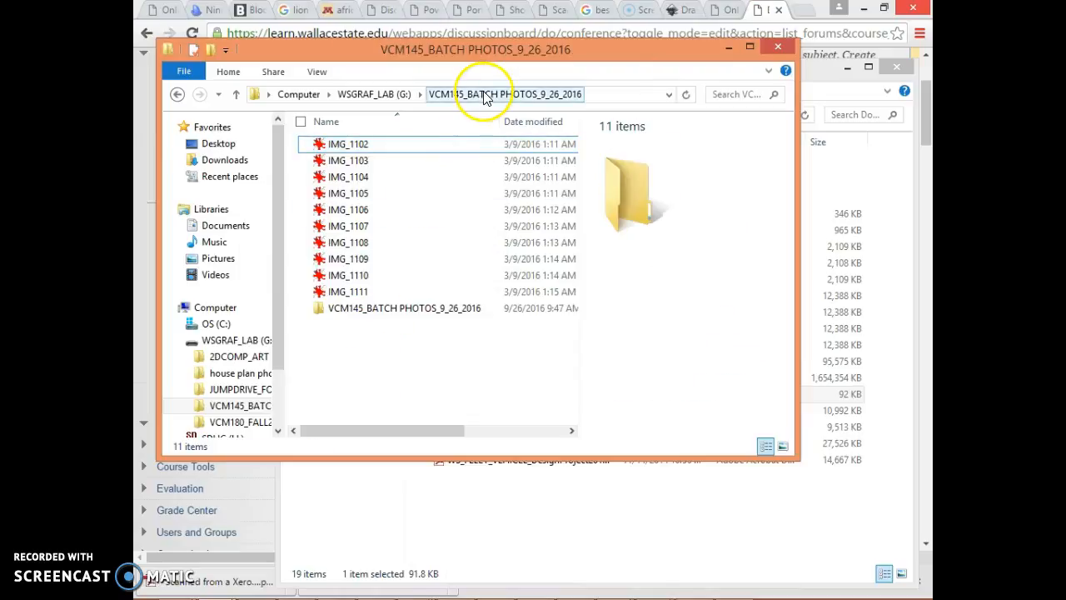
double_click(398, 317)
left_click(357, 144)
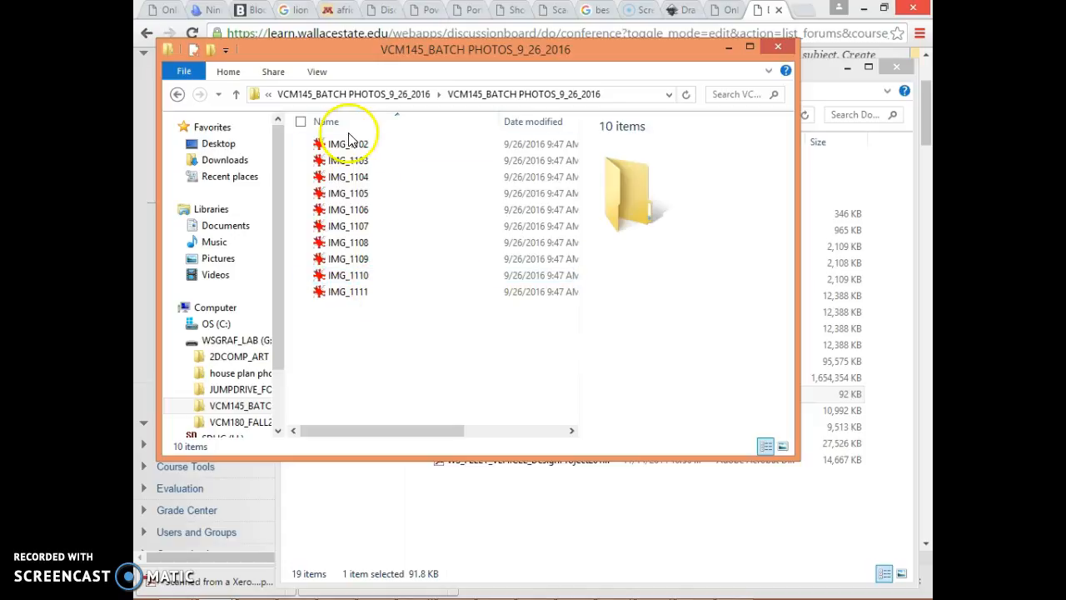
left_click(307, 146)
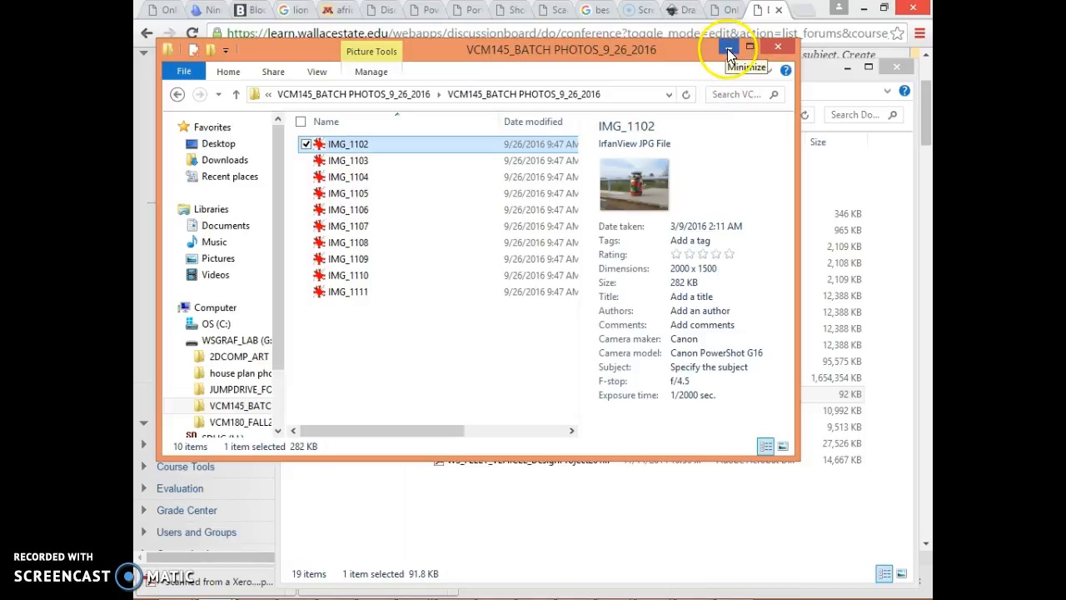
Step: Minimize the photo folder, the Downloads folder and the browser to bring Photoshop into view
left_click(727, 48)
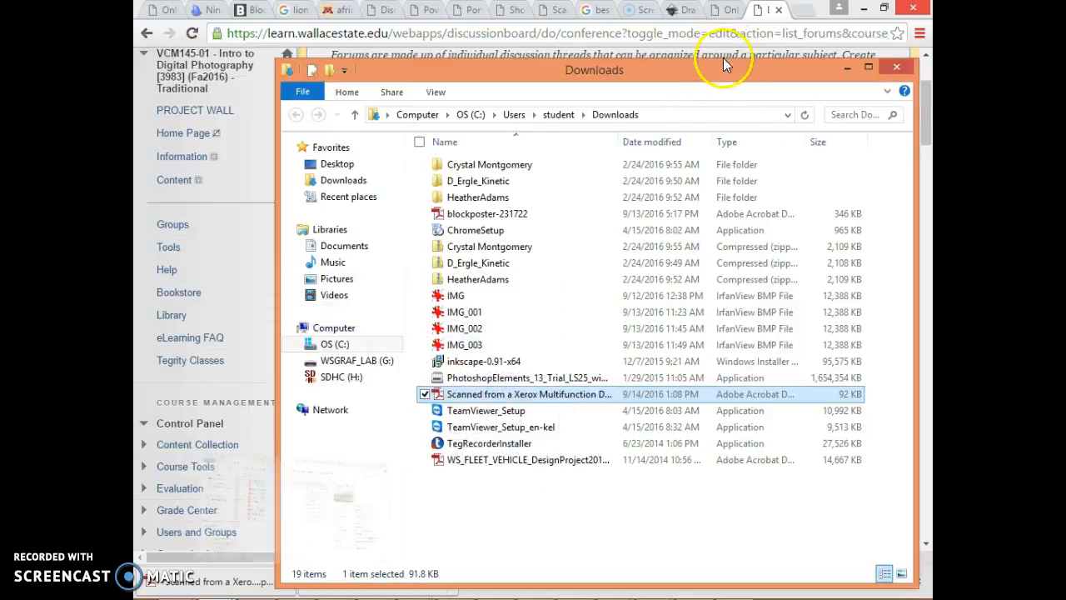
left_click(846, 68)
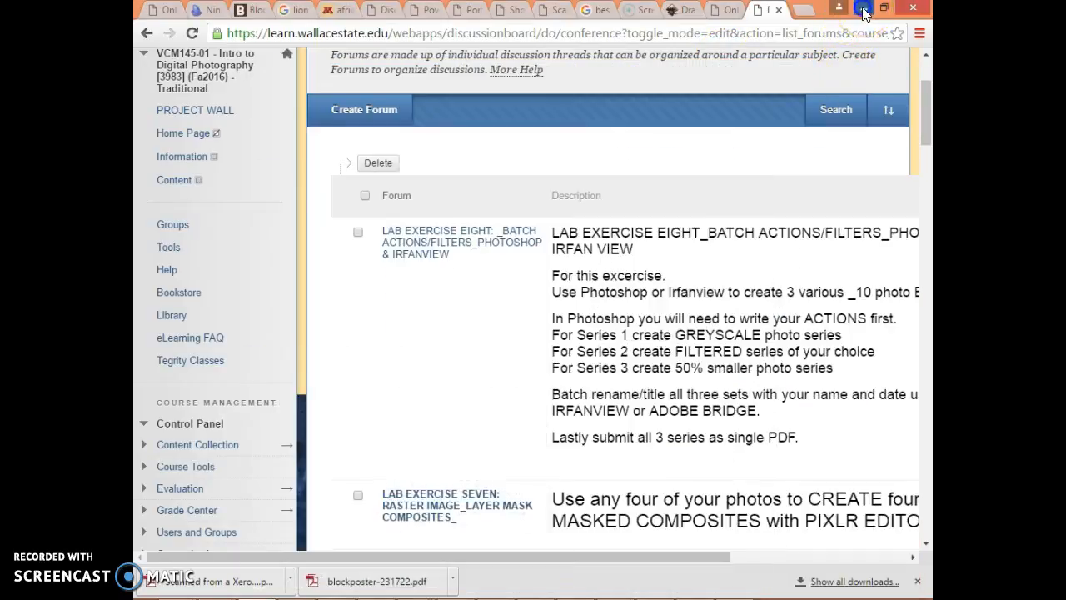
left_click(864, 11)
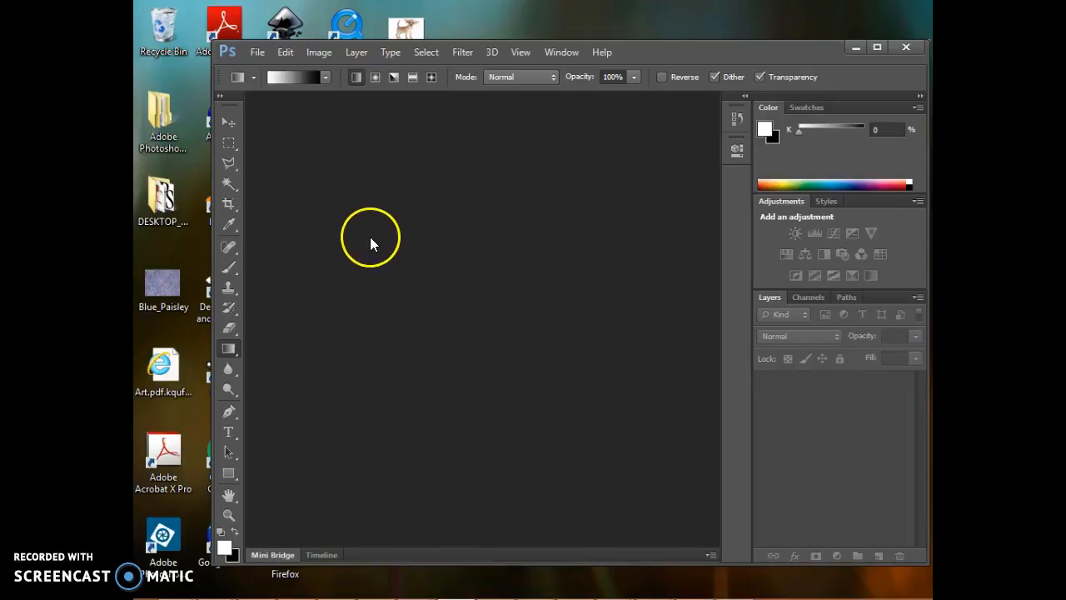
Step: Return to the parent VCM145_BATCH PHOTOS_9_26_2016 folder and open the original IMG_1102 with Adobe Photoshop CS6
mouse_move(345, 593)
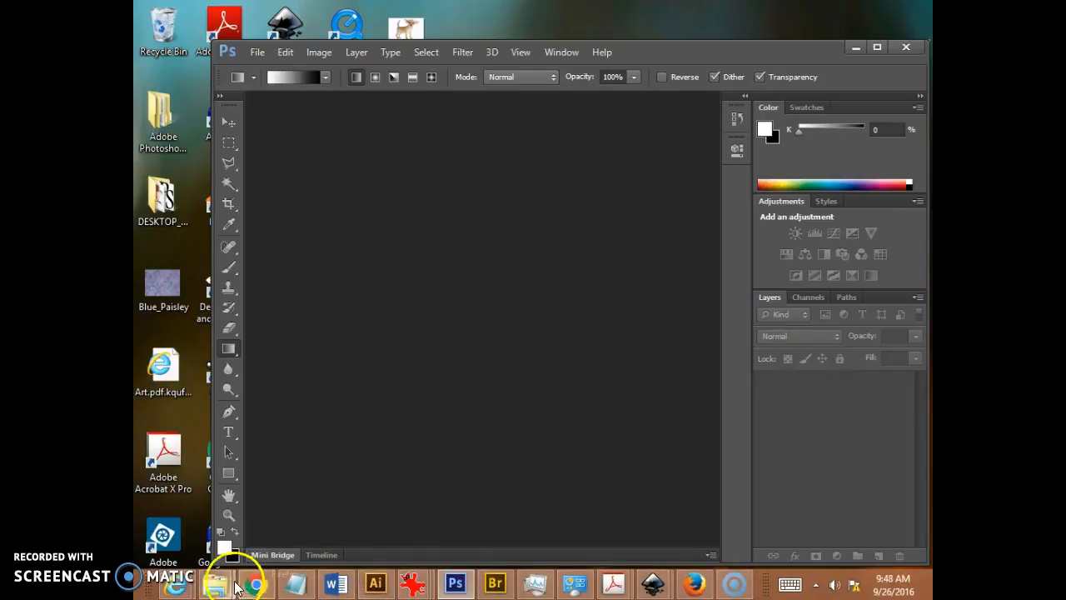
mouse_move(215, 593)
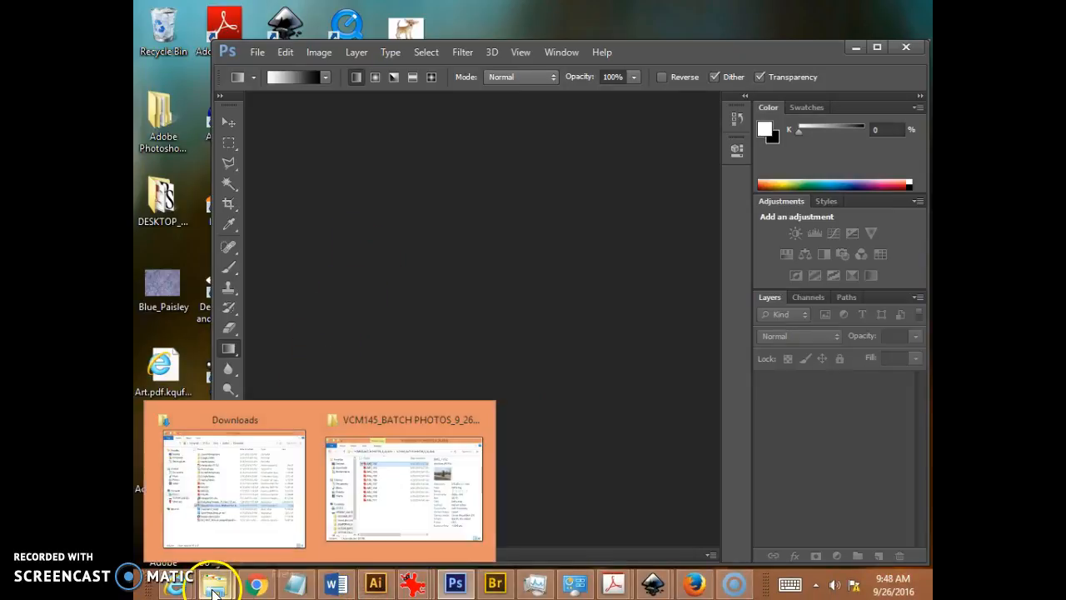
left_click(375, 511)
left_click(360, 94)
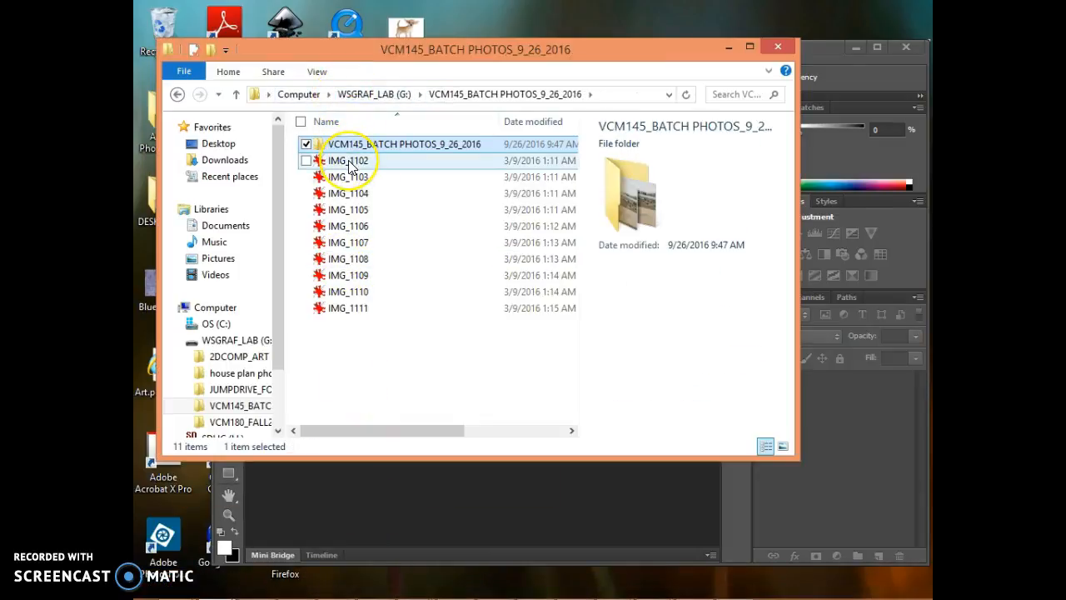
right_click(343, 168)
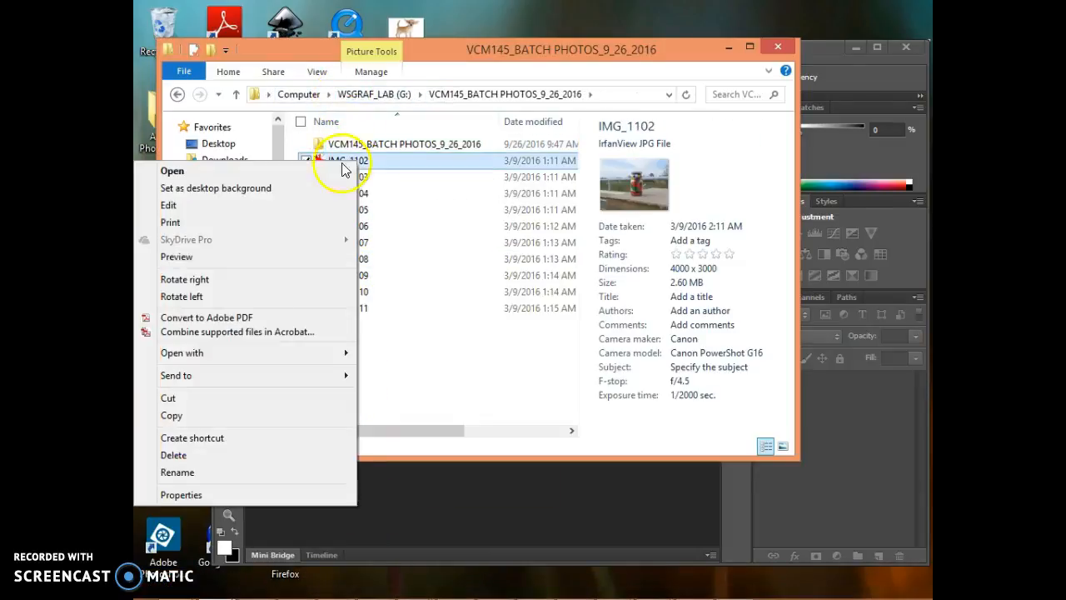
mouse_move(309, 355)
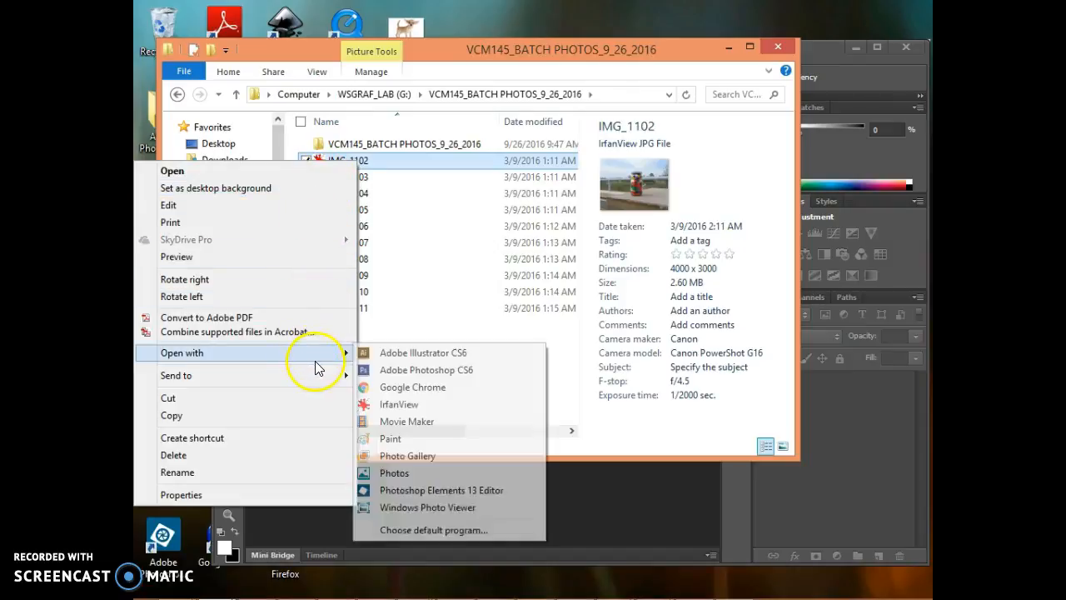
left_click(390, 369)
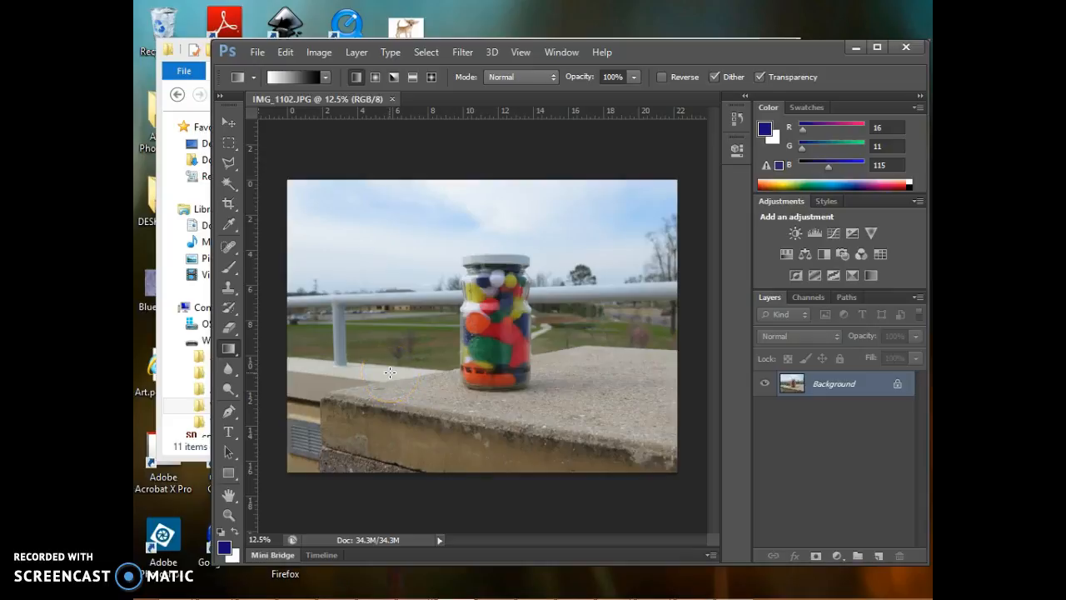
Step: Check which default actions the Batch command offers for playback, and cancel the dialog
left_click(252, 54)
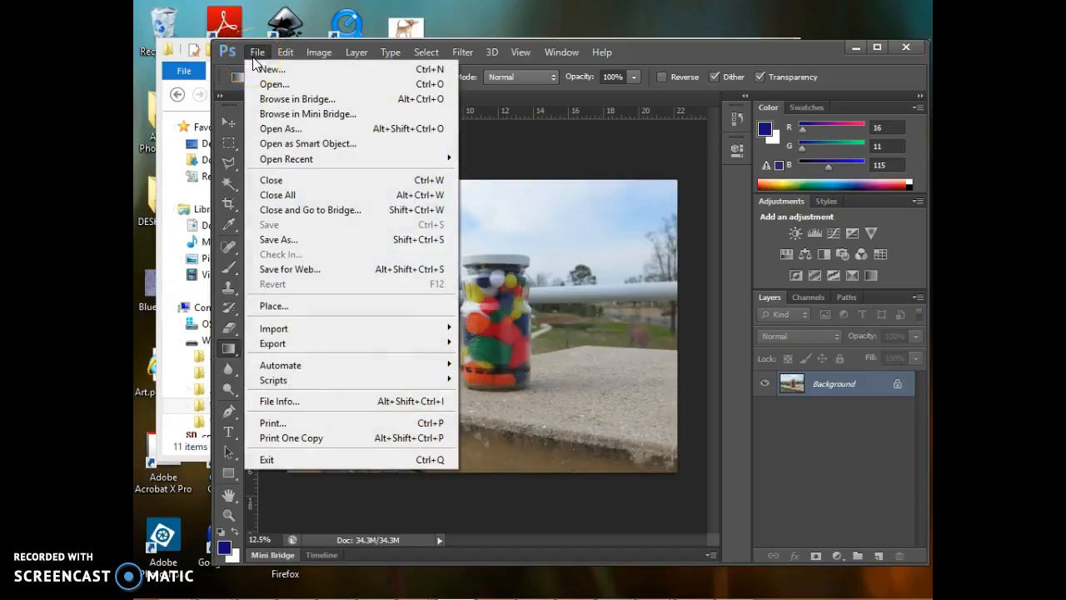
mouse_move(357, 369)
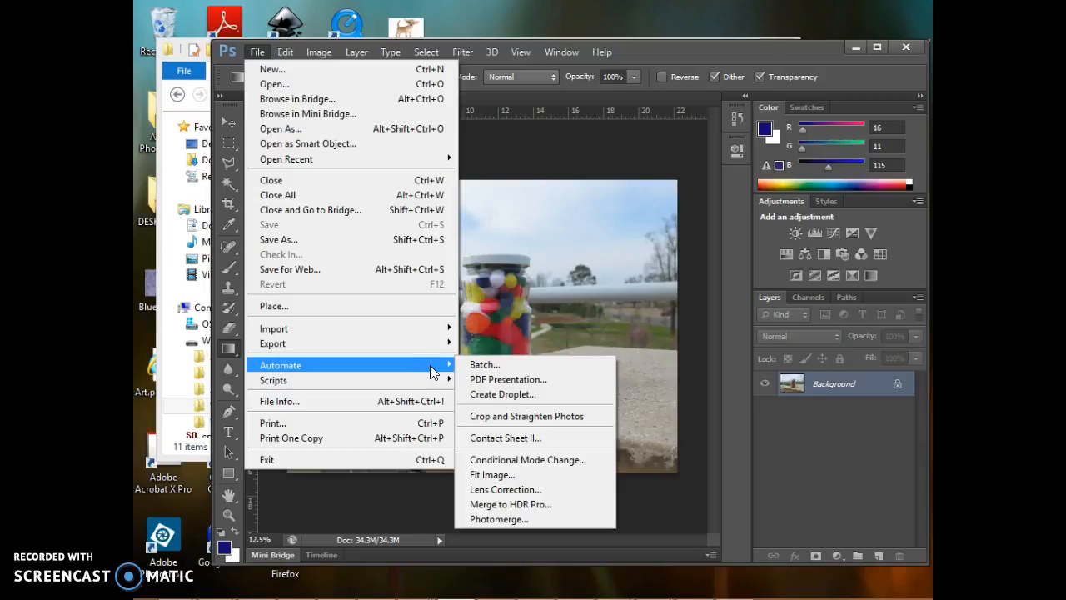
left_click(474, 371)
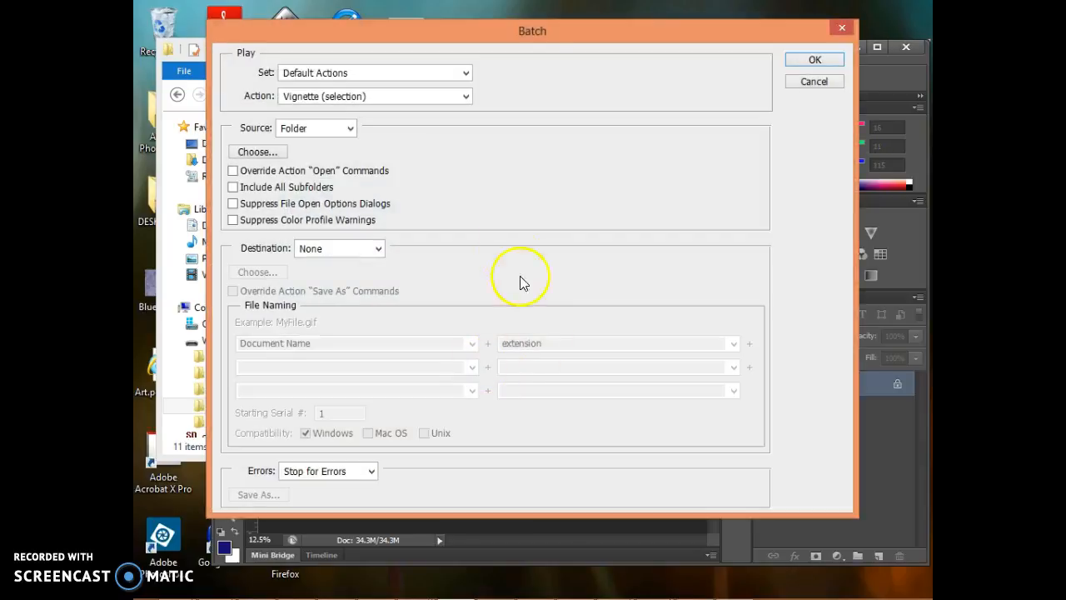
left_click(466, 97)
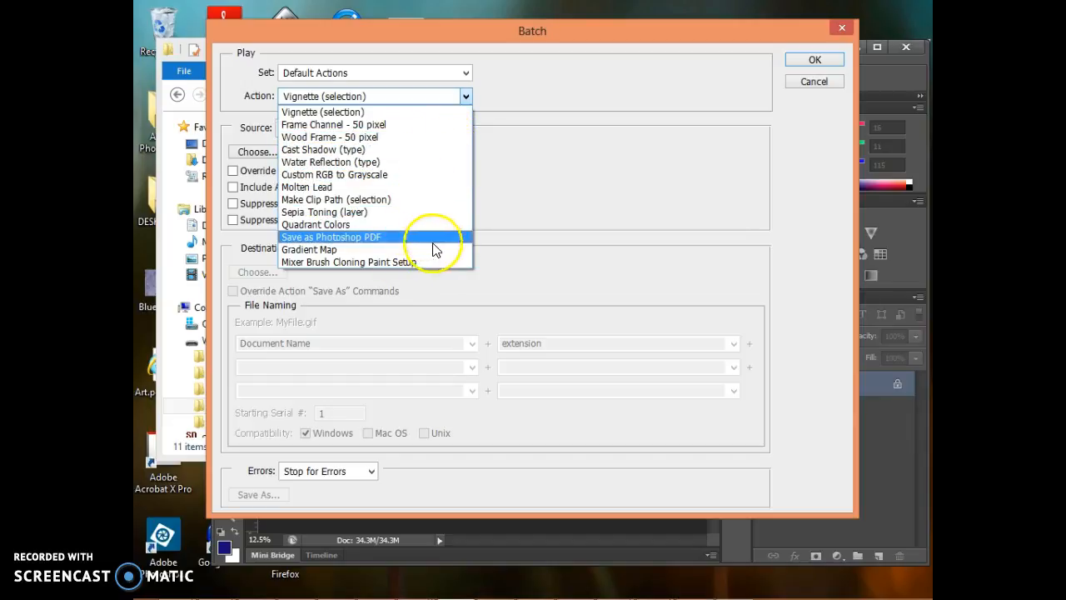
left_click(541, 163)
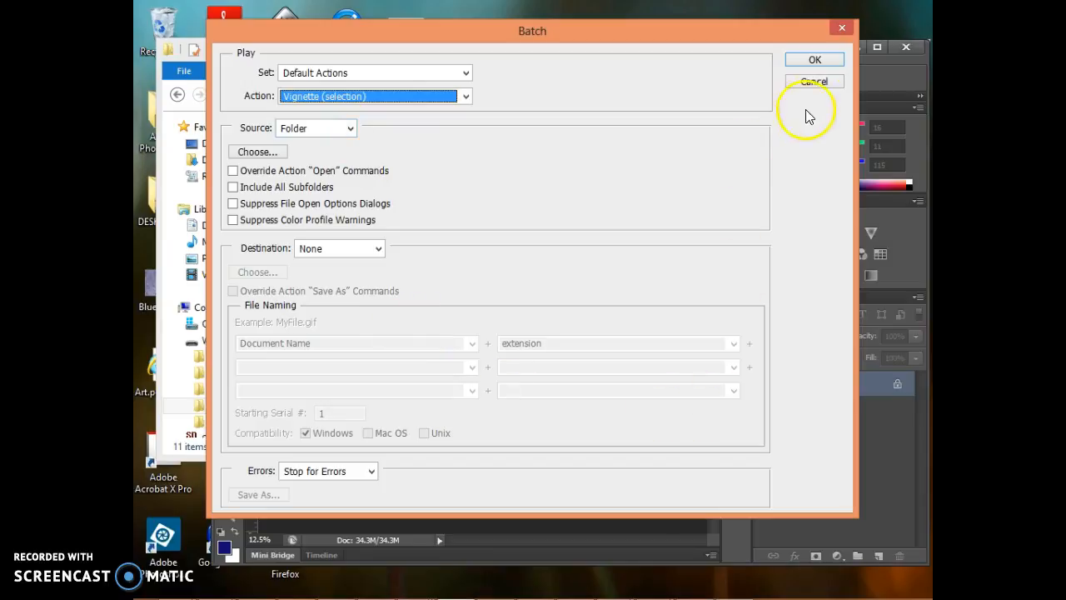
left_click(816, 83)
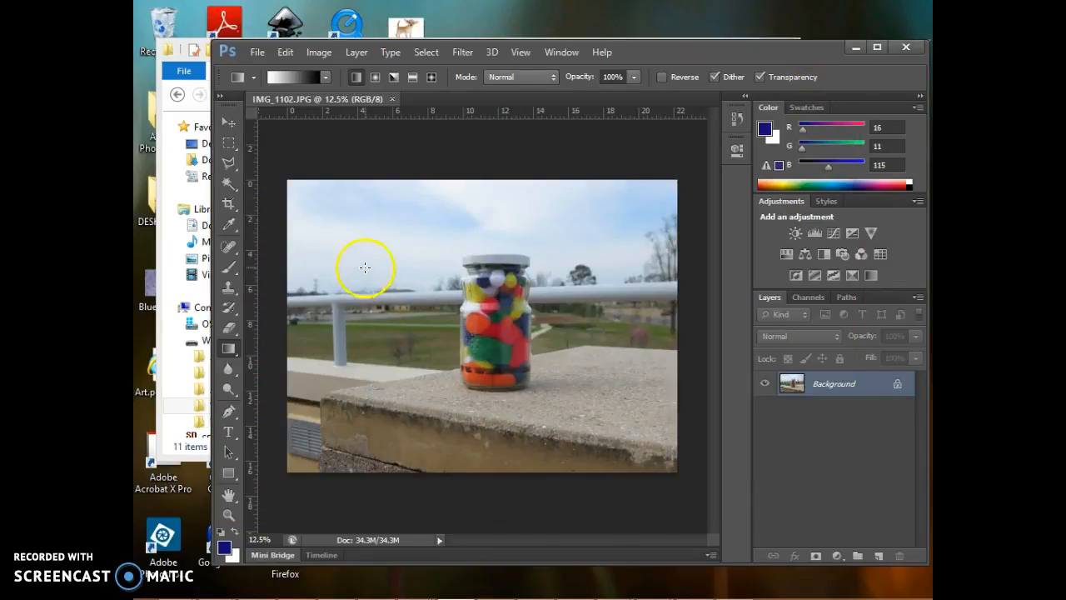
Step: Show and enlarge the Actions panel, create an action named 50%smaller in the Default Actions set and start recording it
left_click(556, 55)
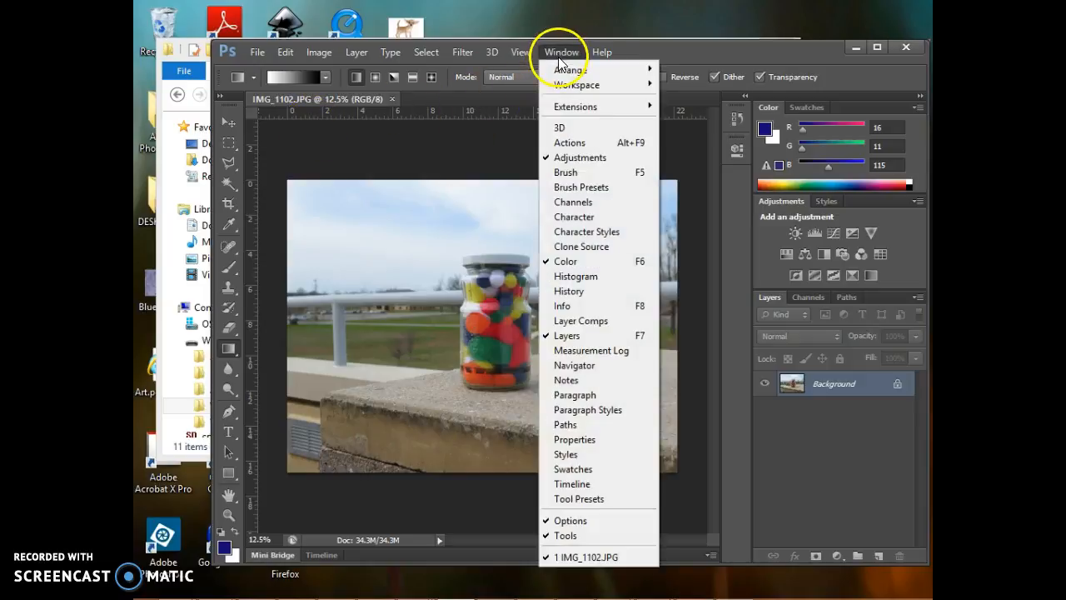
left_click(556, 142)
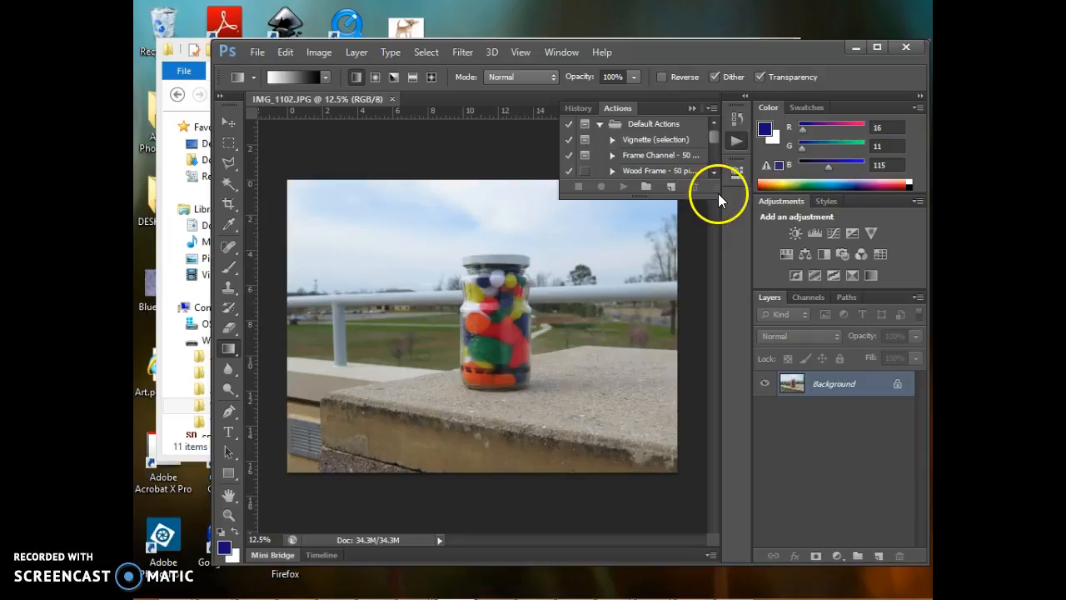
left_click_drag(708, 199, 721, 222)
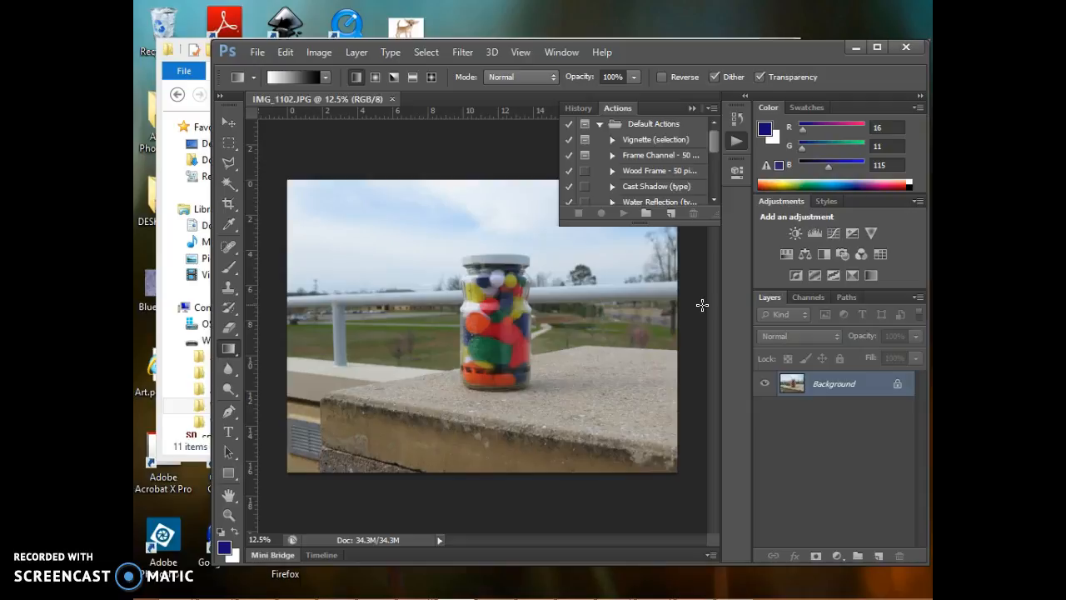
left_click(672, 219)
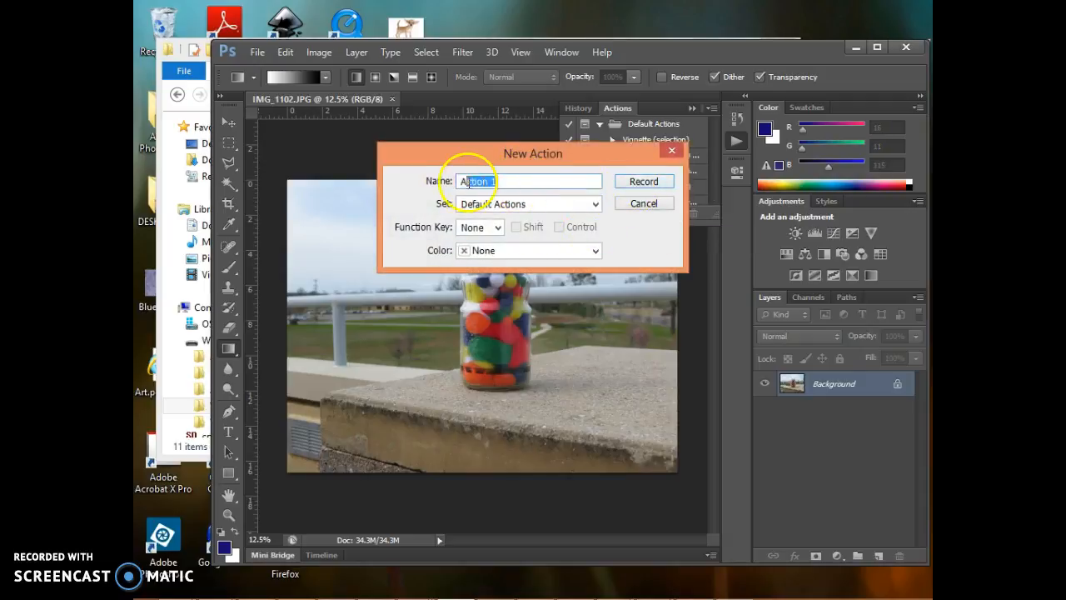
mouse_move(375, 585)
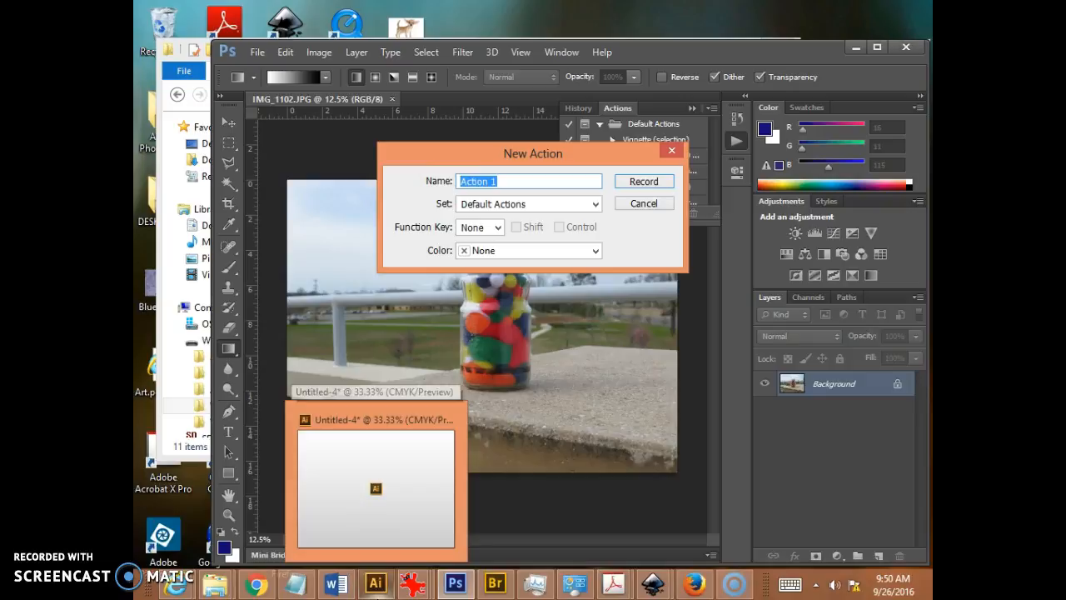
type("50%smaller")
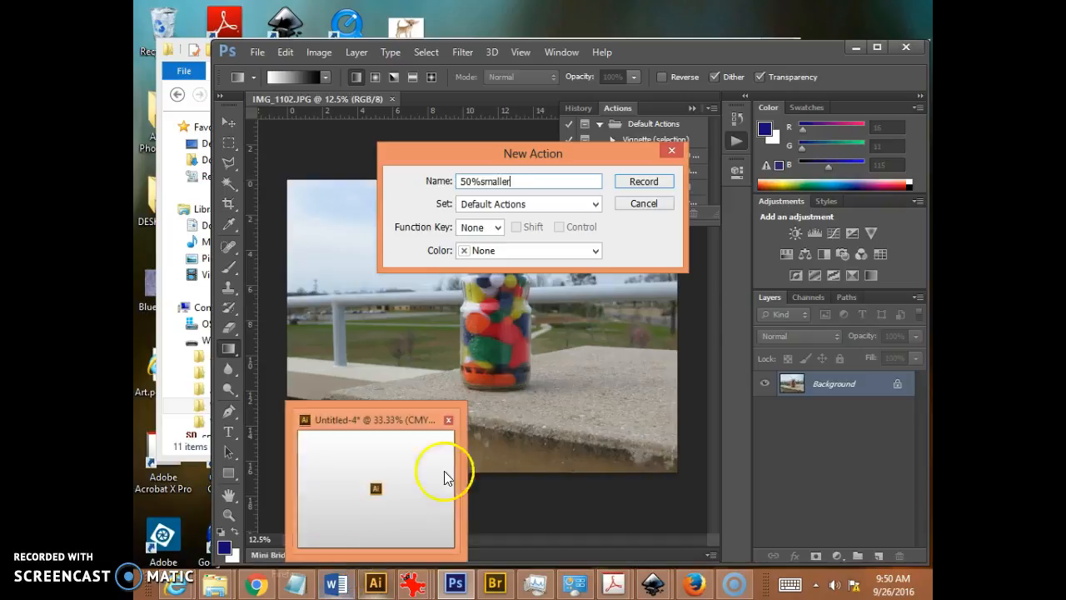
left_click(641, 184)
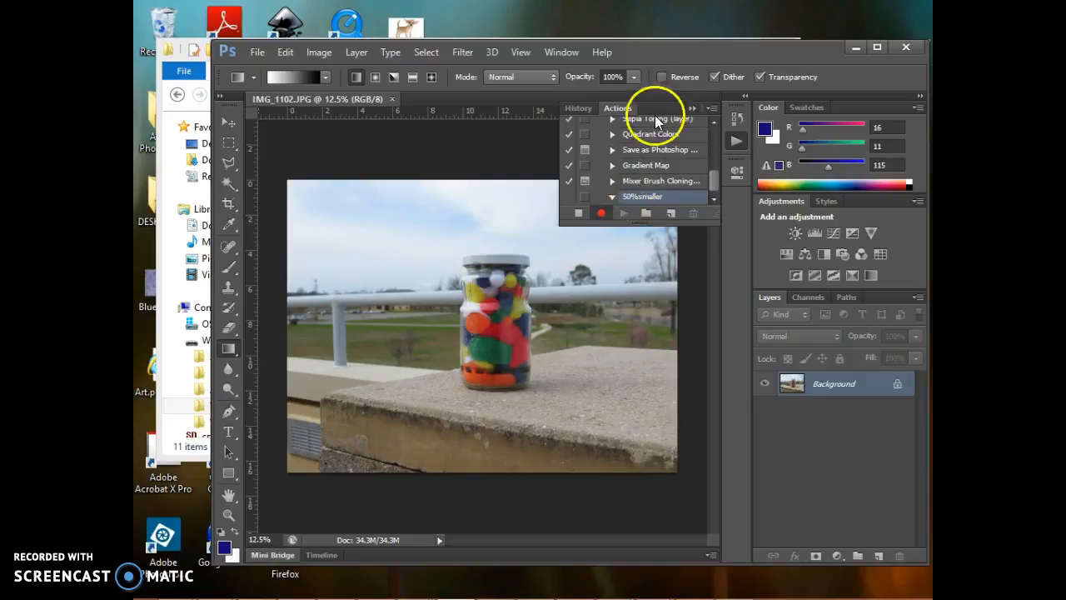
Step: In the Image Size settings, switch the pixel dimensions to percent and set the width to 50 with proportions constrained
mouse_move(613, 583)
left_click(316, 53)
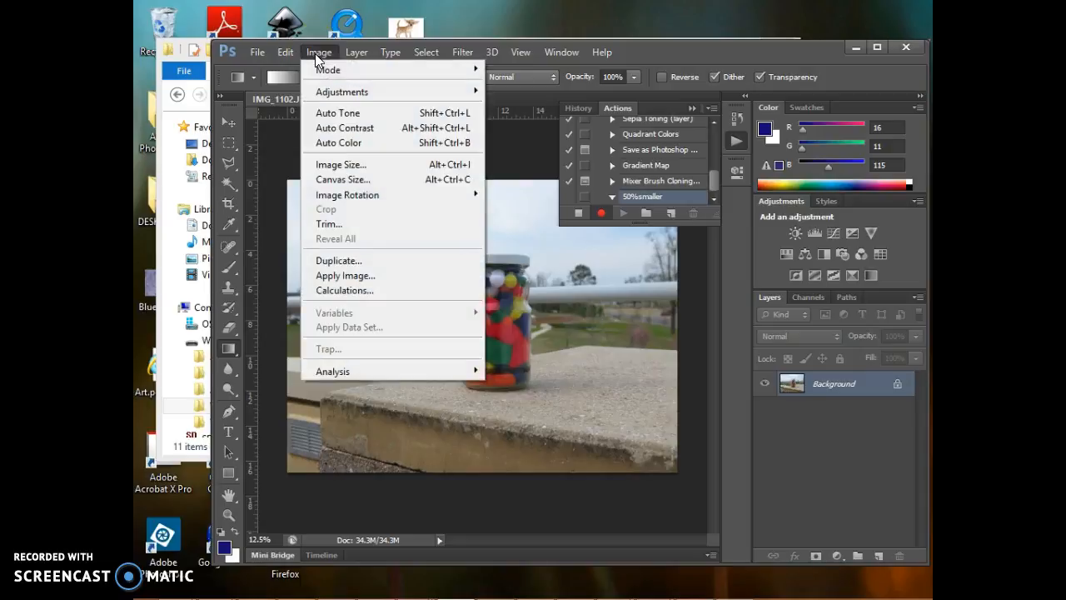
left_click(360, 169)
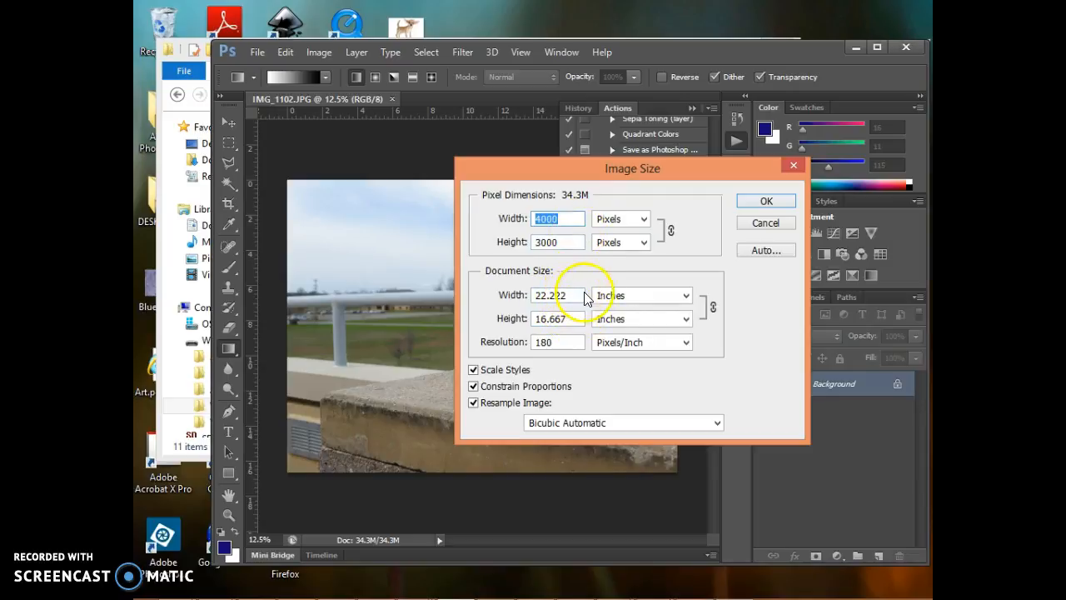
left_click(644, 219)
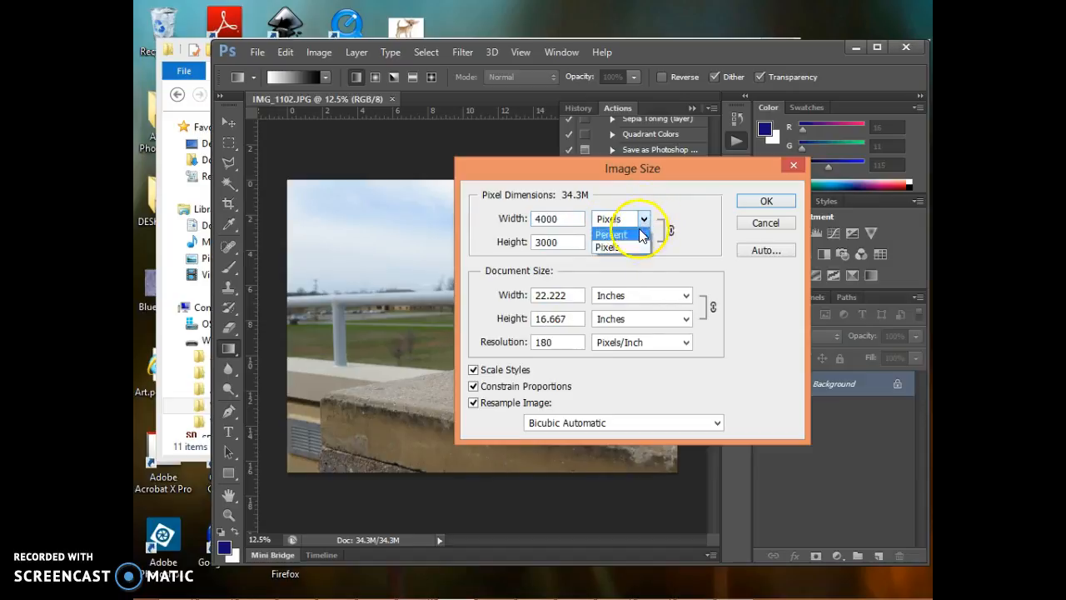
left_click(640, 235)
left_click_drag(571, 218, 504, 220)
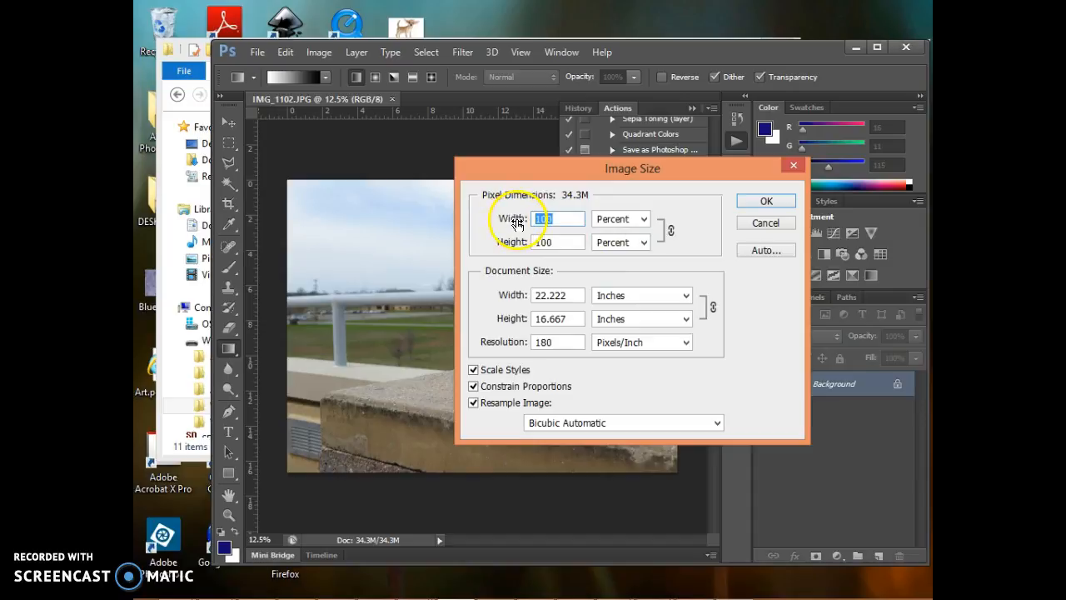
type("5")
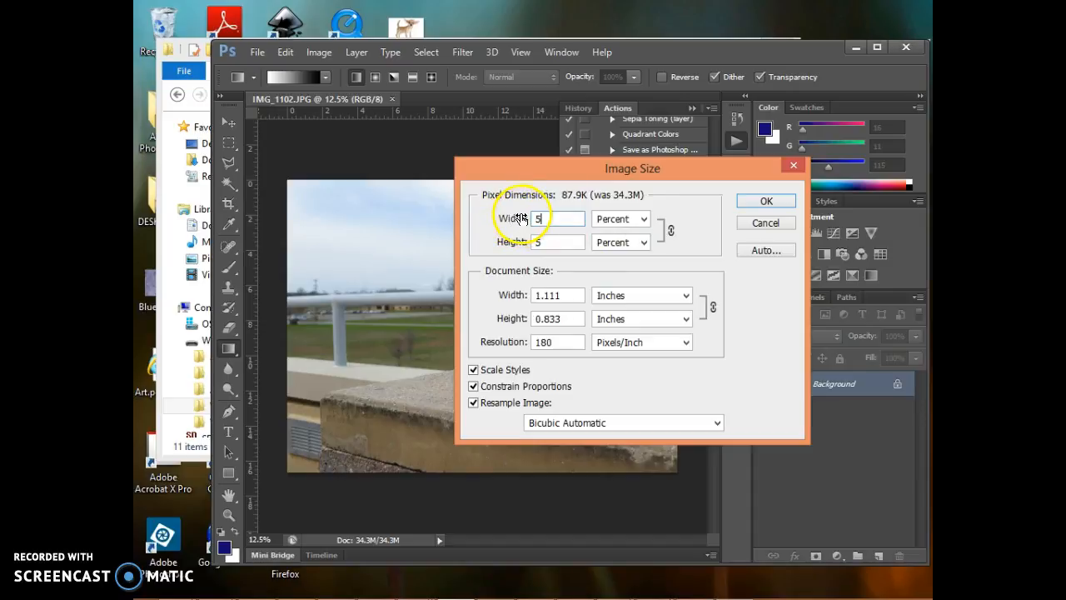
type("0")
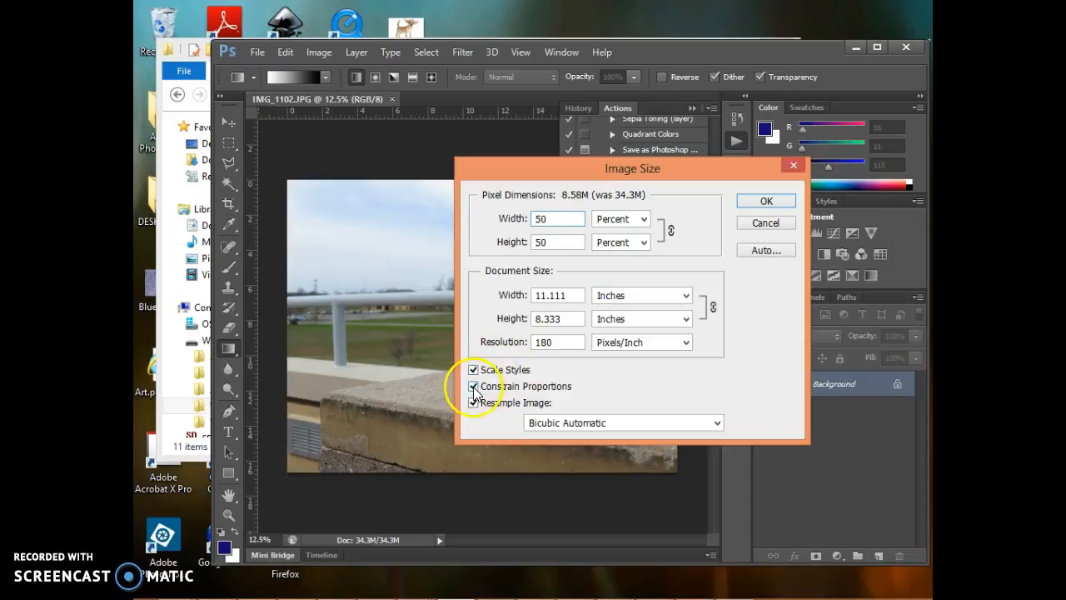
Step: Set resampling to Bicubic Sharper (best for reduction), apply the resize and stop recording the action
left_click(718, 425)
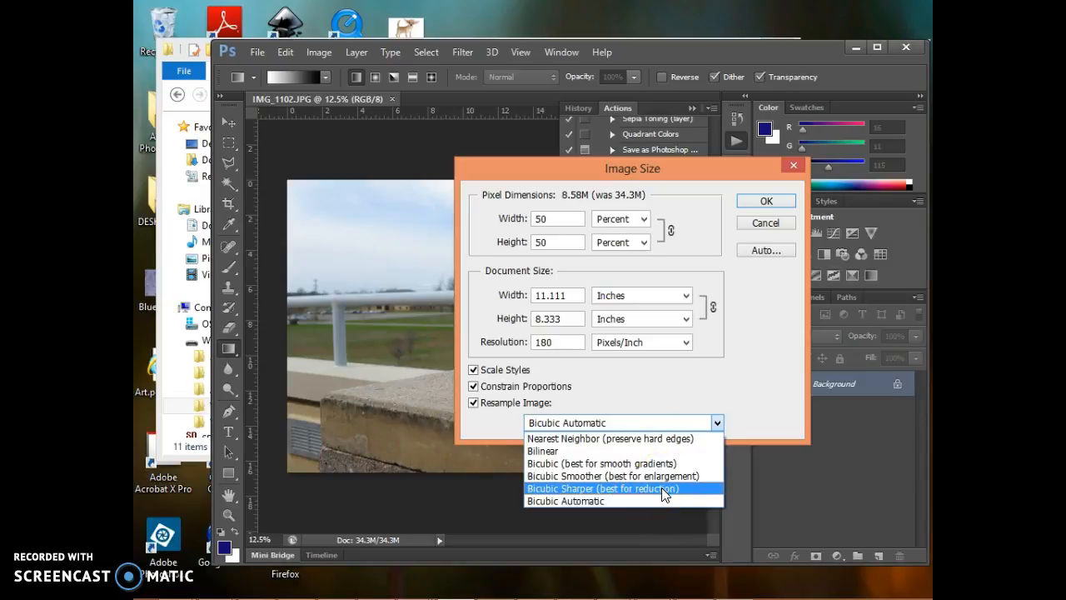
left_click(617, 489)
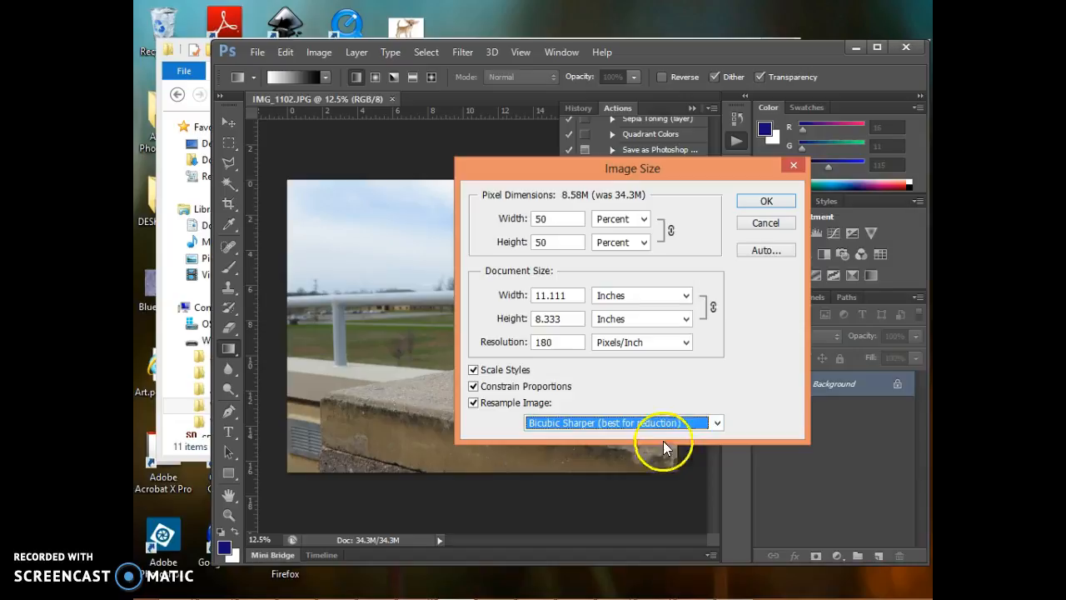
left_click(767, 205)
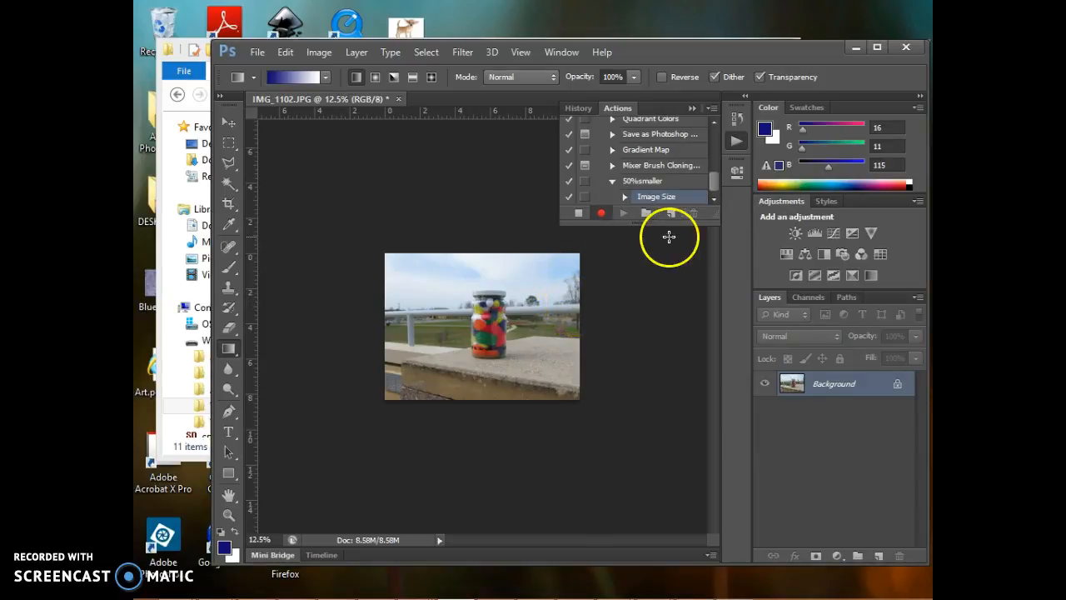
left_click(580, 216)
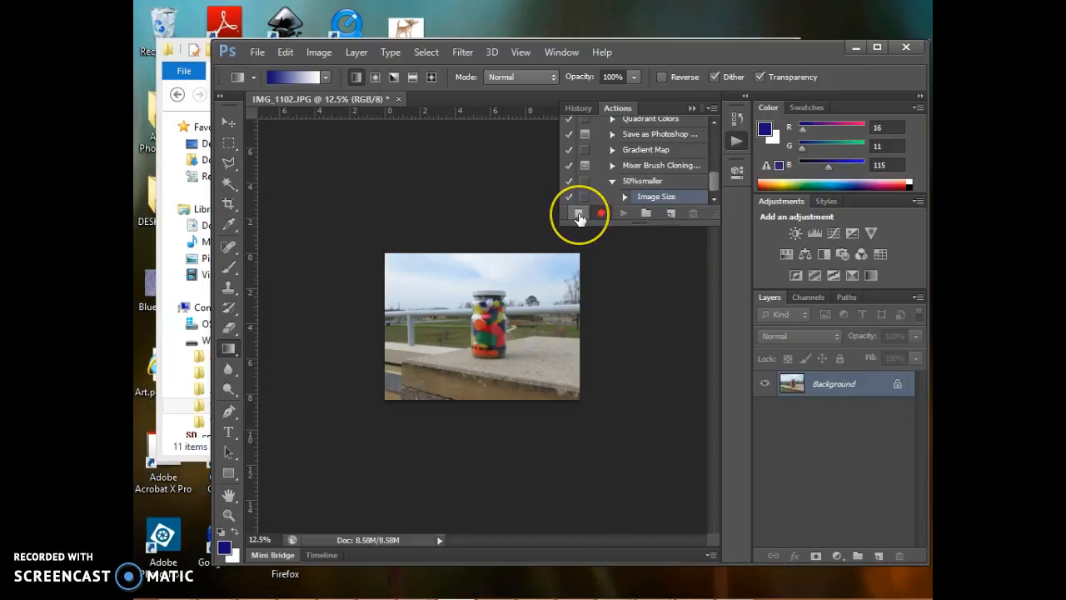
left_click(581, 216)
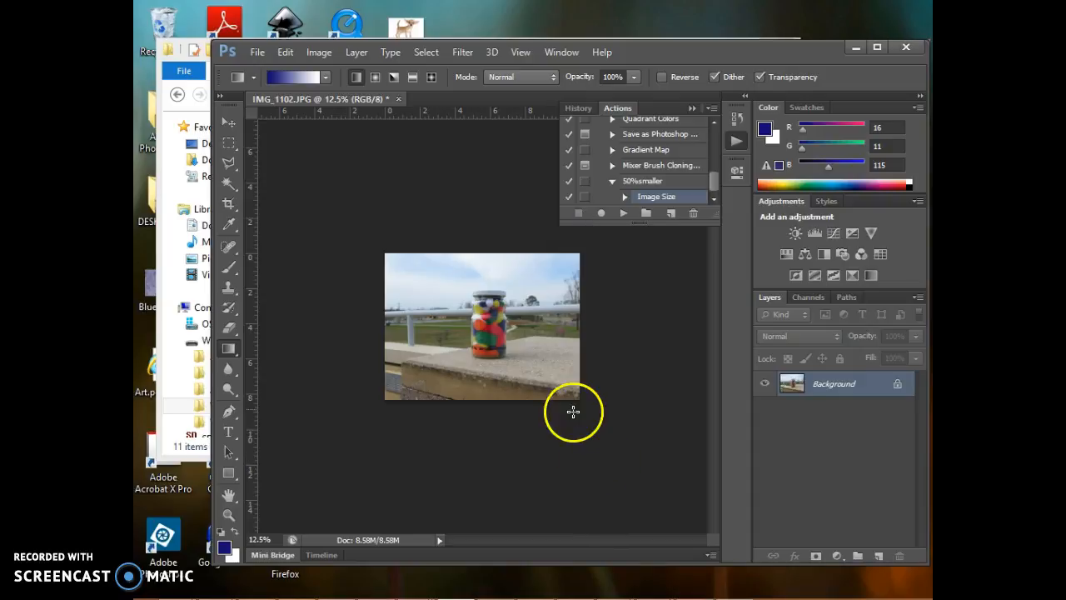
Step: Start a Batch run of the 50%smaller action with VCM145_BATCH PHOTOS_9_26_2016 on the WSGRAF_LAB (G:) drive as source folder
left_click(258, 55)
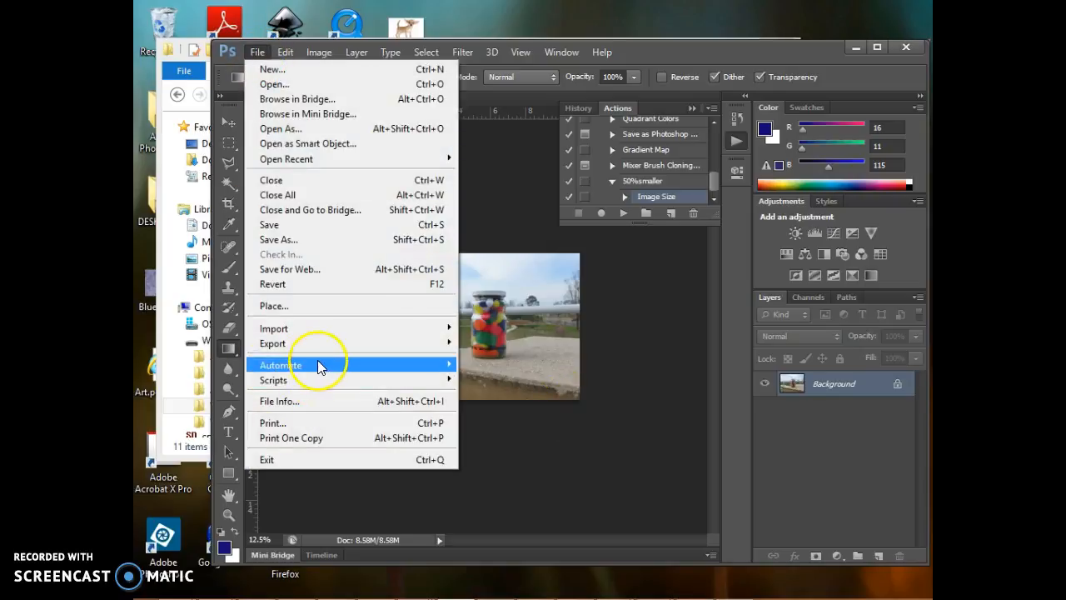
mouse_move(325, 367)
left_click(515, 364)
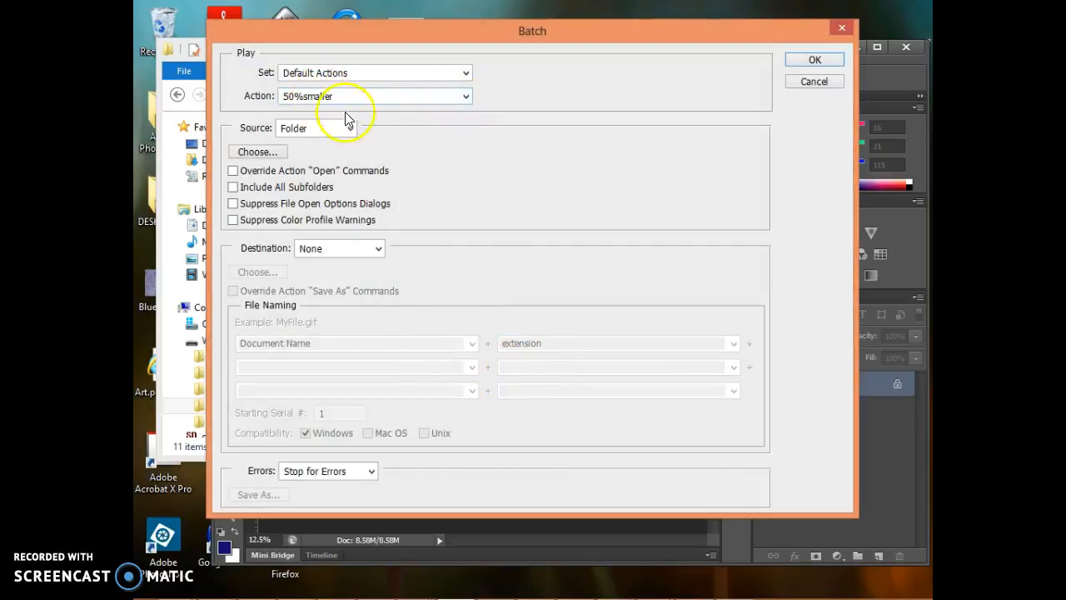
left_click(266, 156)
double_click(505, 331)
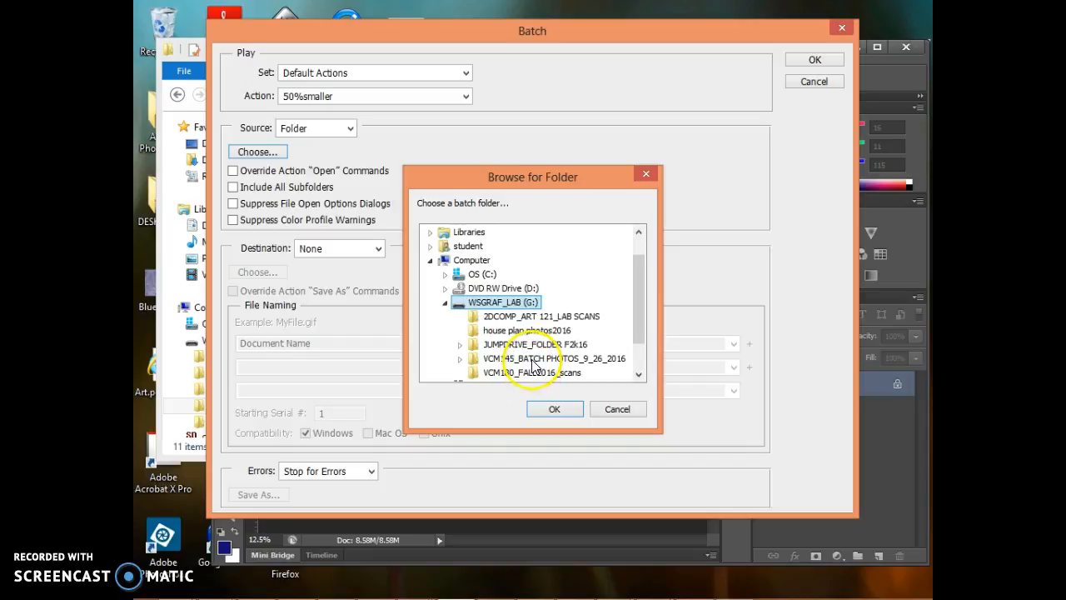
left_click(532, 360)
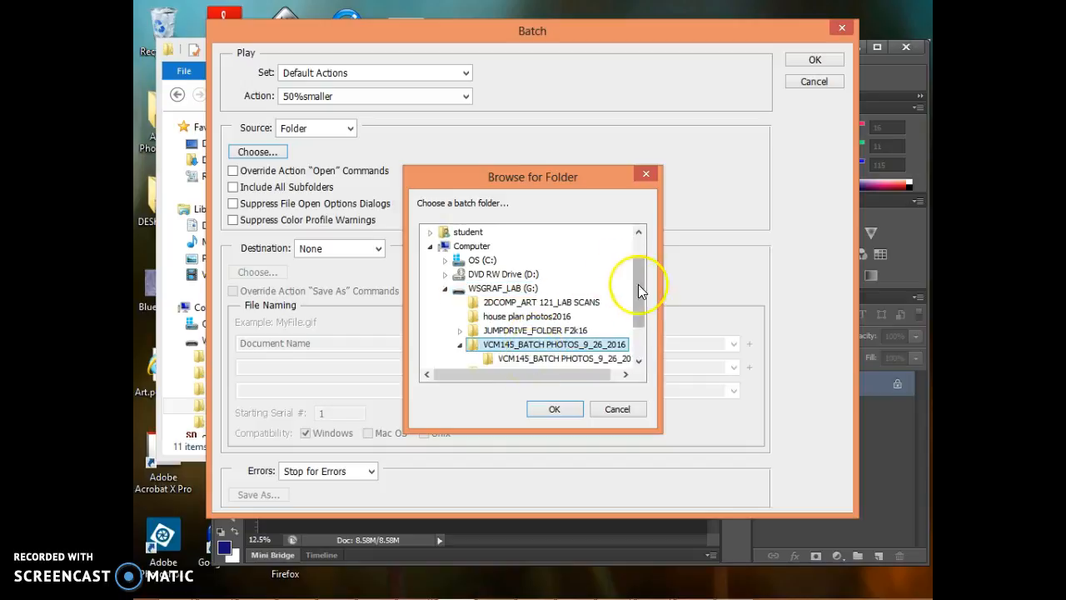
left_click_drag(643, 297, 643, 333)
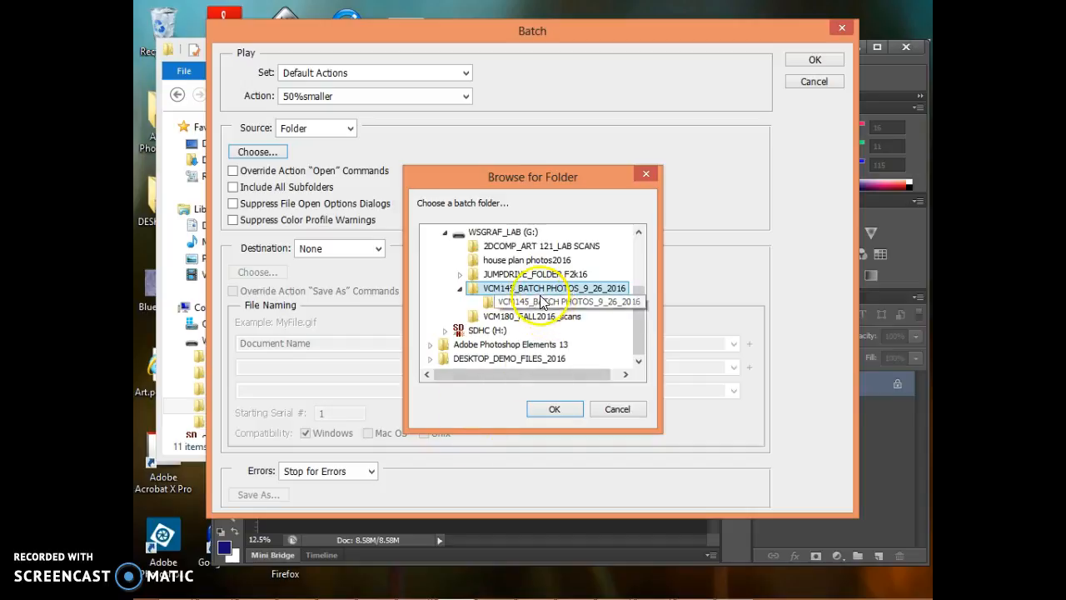
left_click(554, 411)
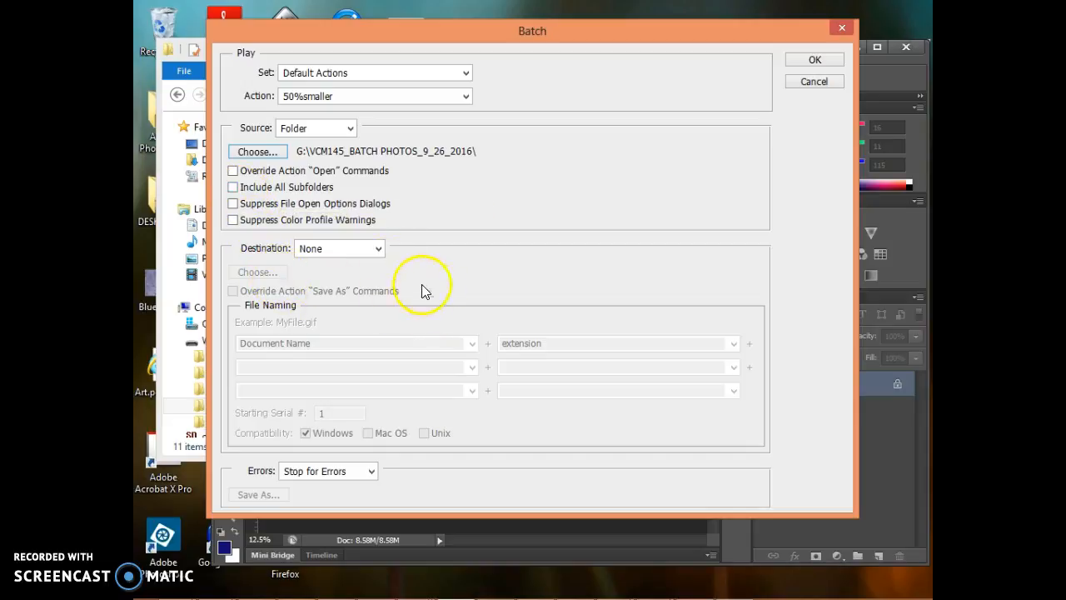
Step: Set the batch destination to a folder and choose VCM145_BATCH PHOTOS_9_26_2016 on the WSGRAF_LAB (G:) drive
left_click(378, 250)
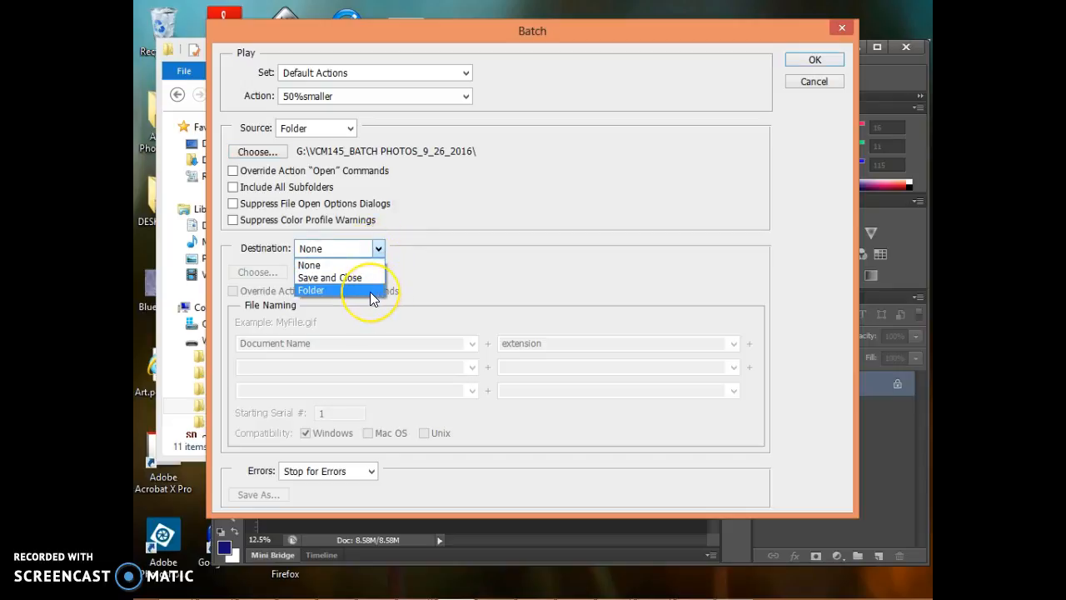
left_click(369, 291)
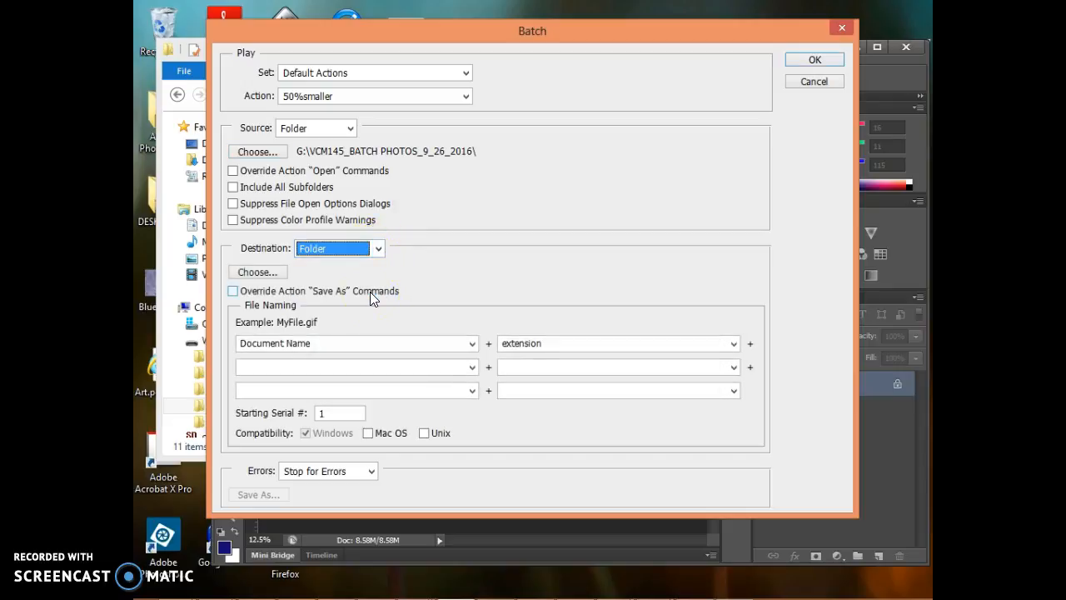
left_click(263, 274)
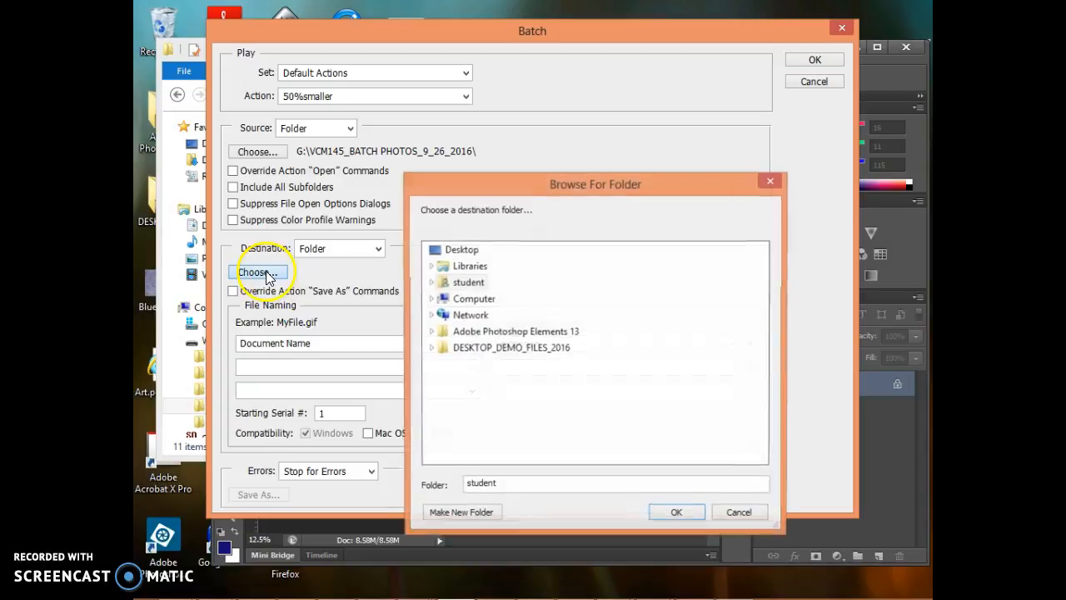
left_click(431, 298)
double_click(481, 349)
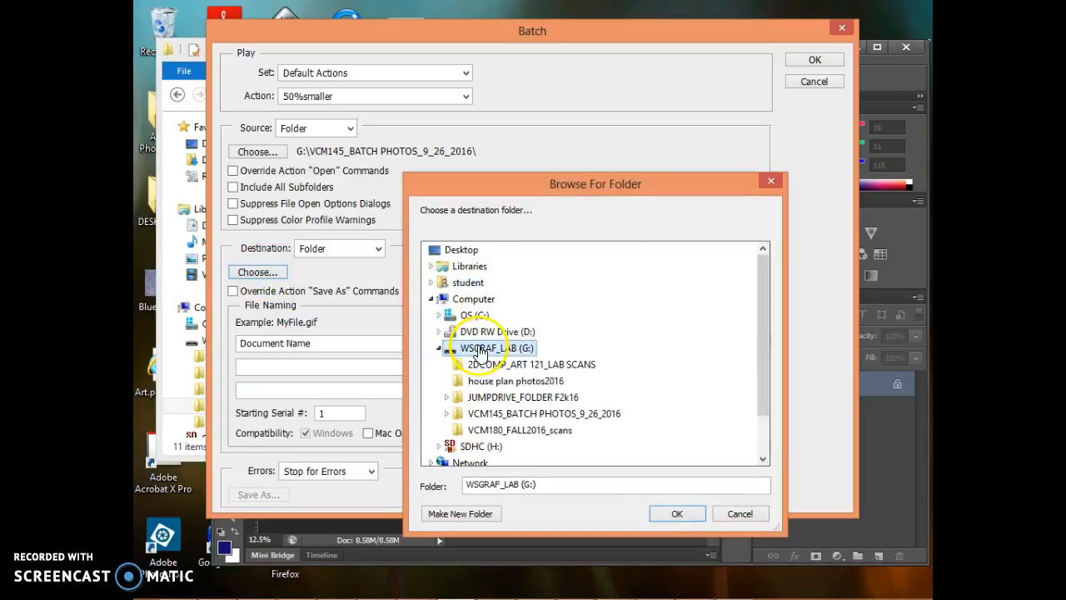
double_click(513, 416)
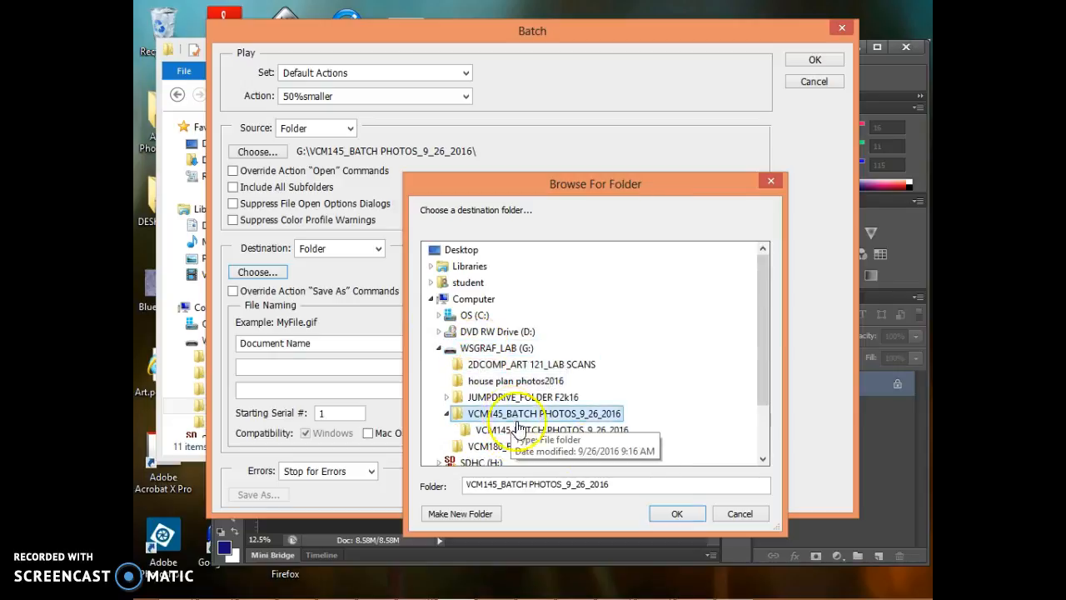
left_click_drag(764, 393, 763, 398)
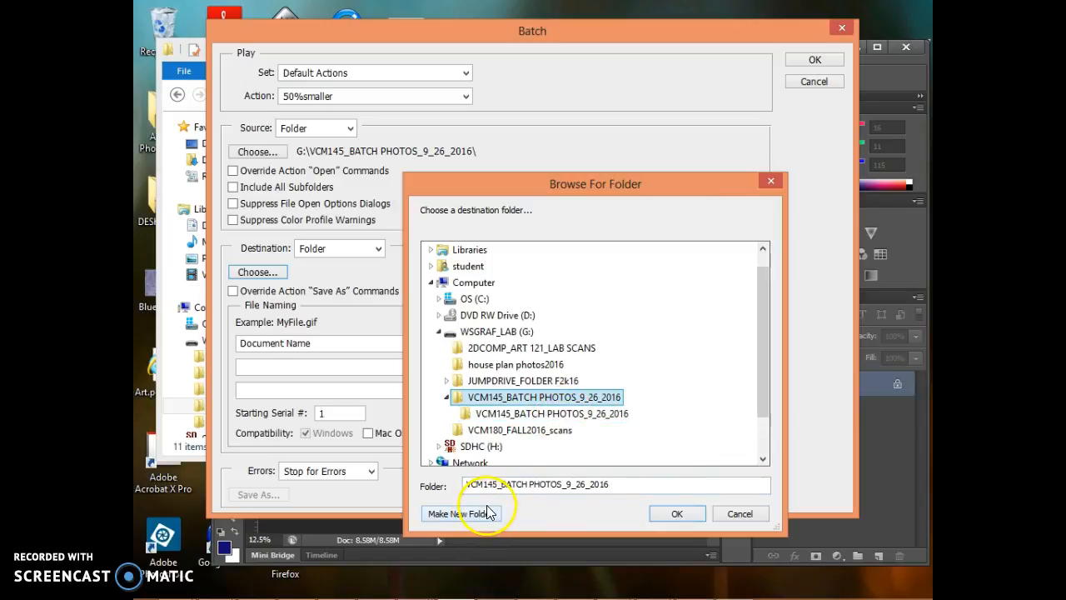
left_click(677, 514)
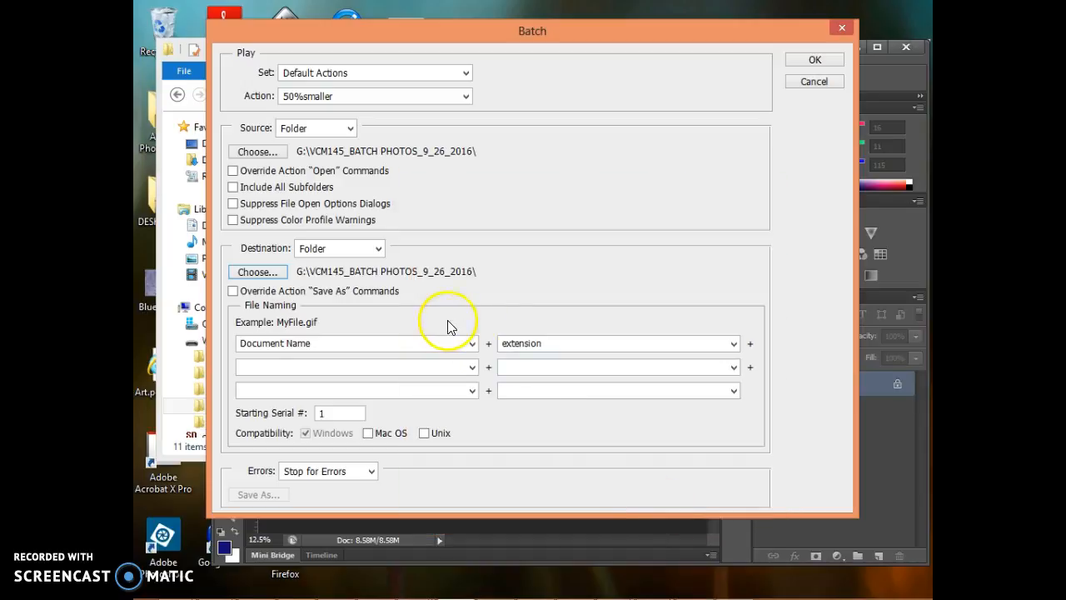
Step: Replace Document Name with Batch Rename as the first part of the output file names
left_click(316, 342)
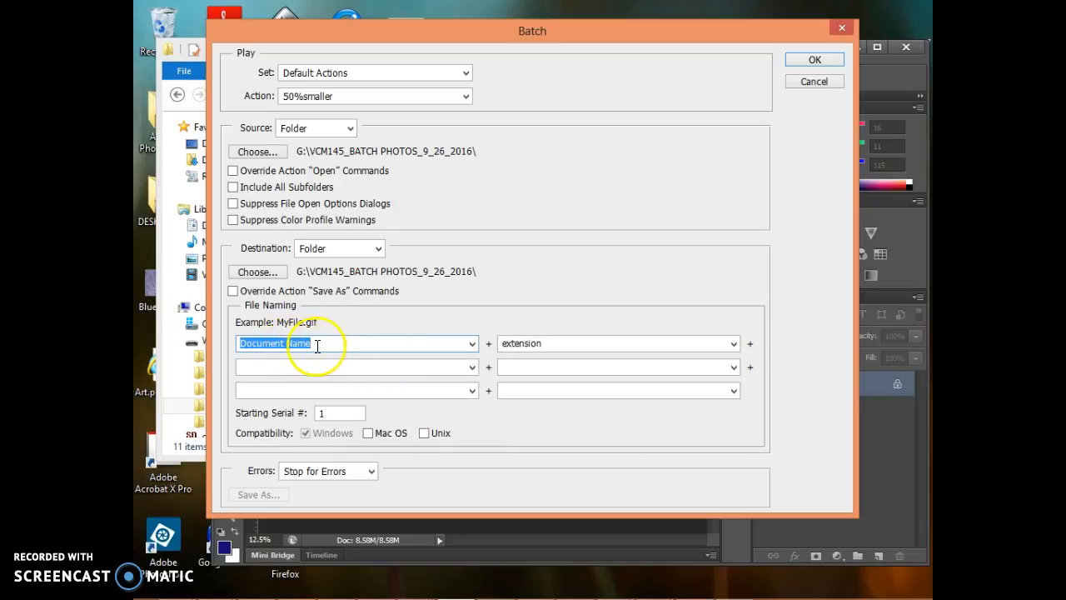
left_click(734, 344)
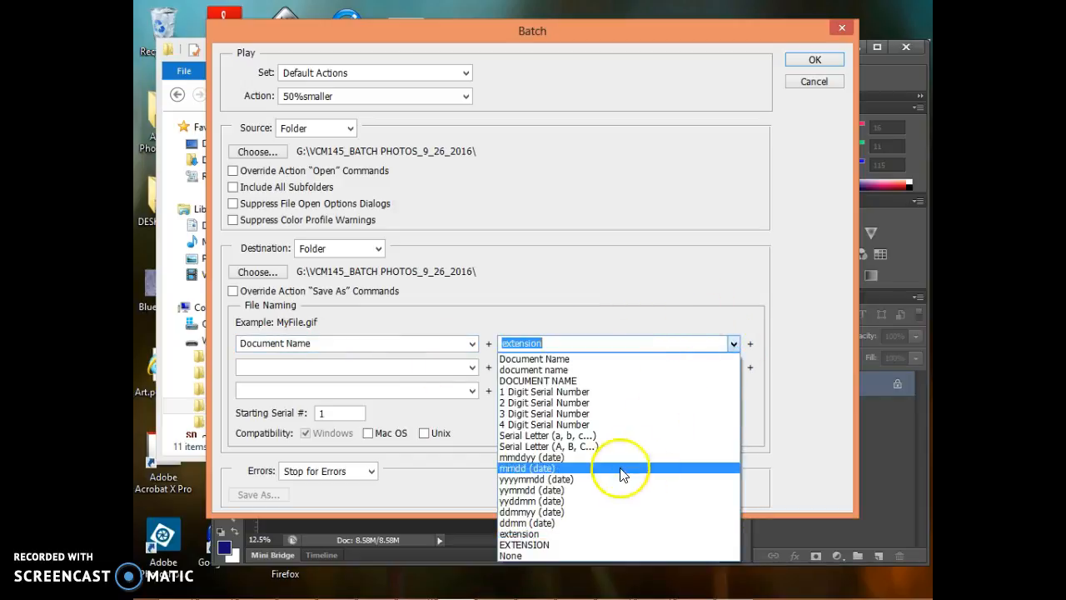
left_click(324, 347)
left_click_drag(323, 345, 215, 345)
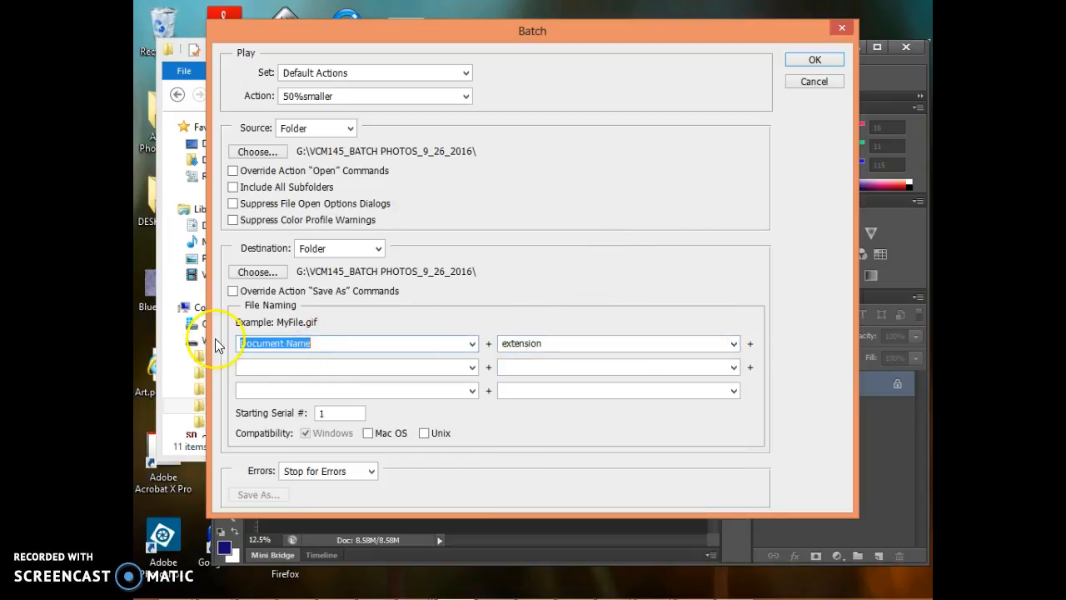
type("B")
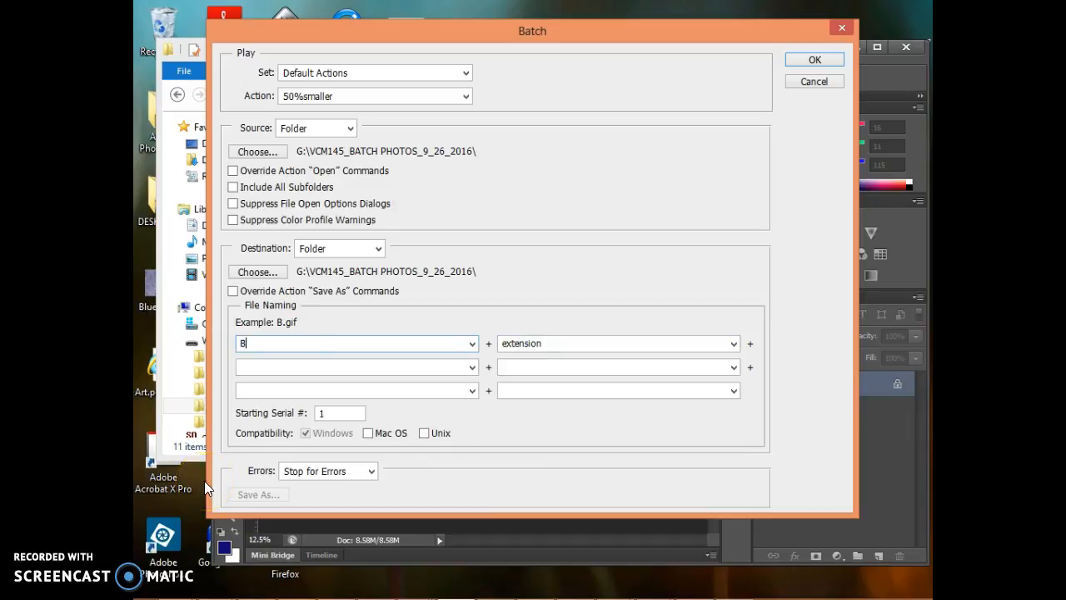
type("atch Reman")
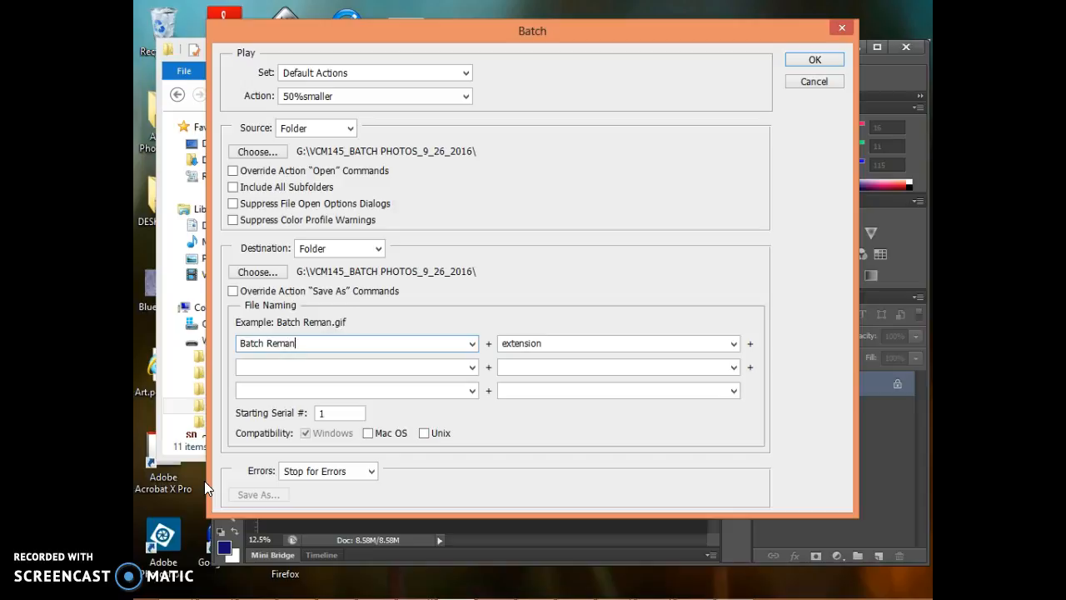
key("BackSpace")
key("BackSpace")
key("BackSpace")
type("name")
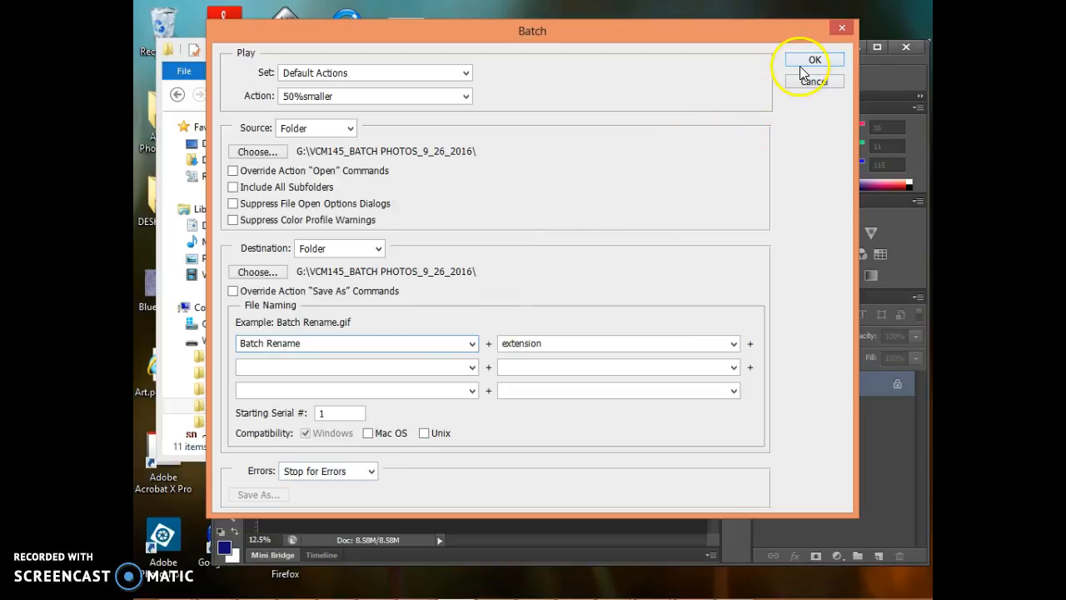
scroll(587, 307, "down", 2)
scroll(747, 131, "up", 1)
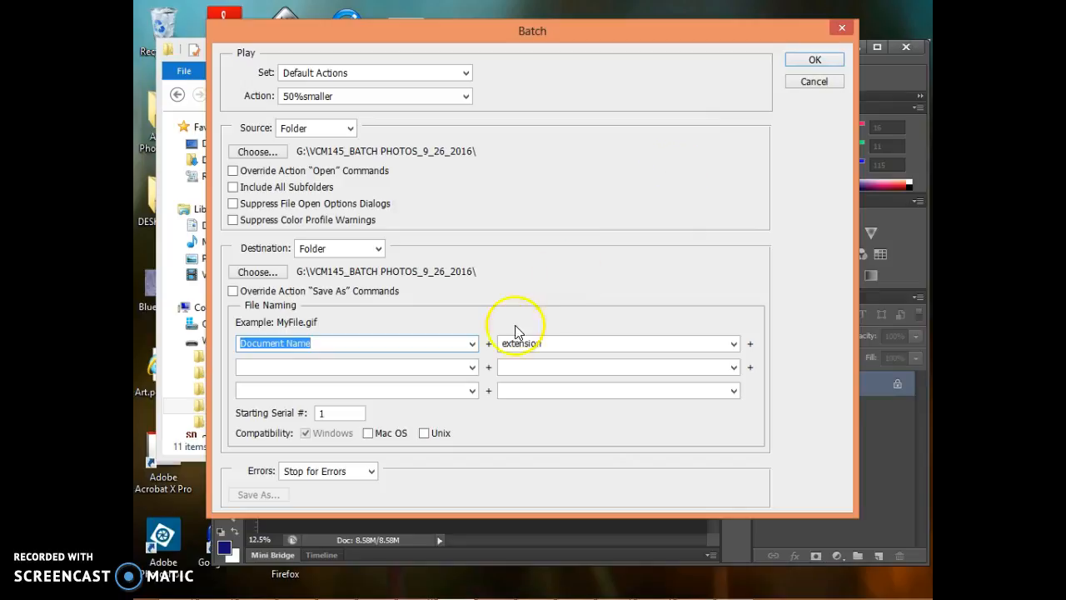
Step: Enter batch rename as the first part of the output file names and try to run the batch
type("bat")
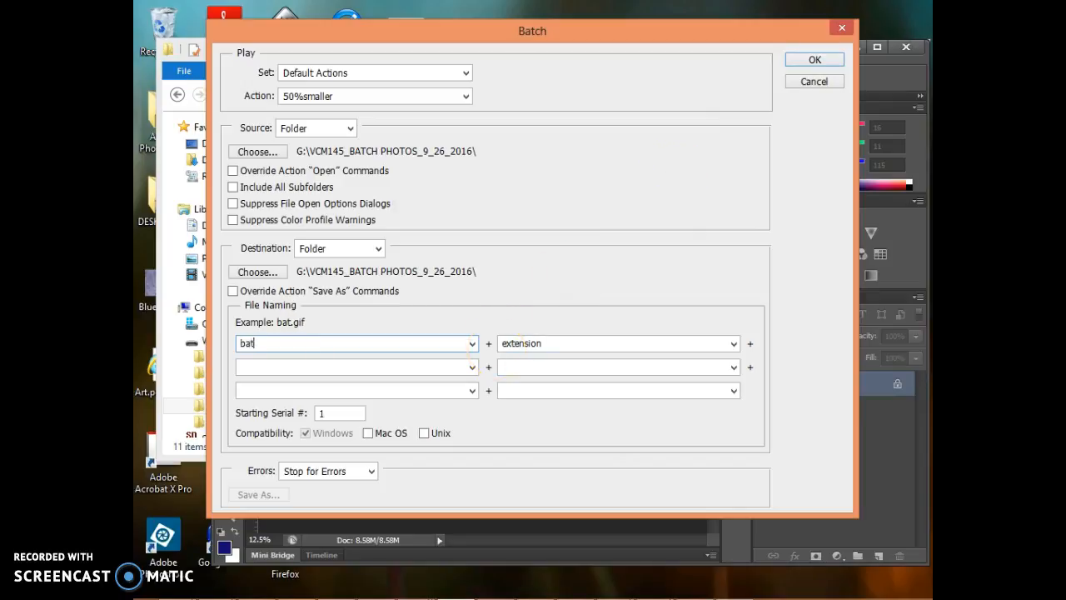
type("ch rename")
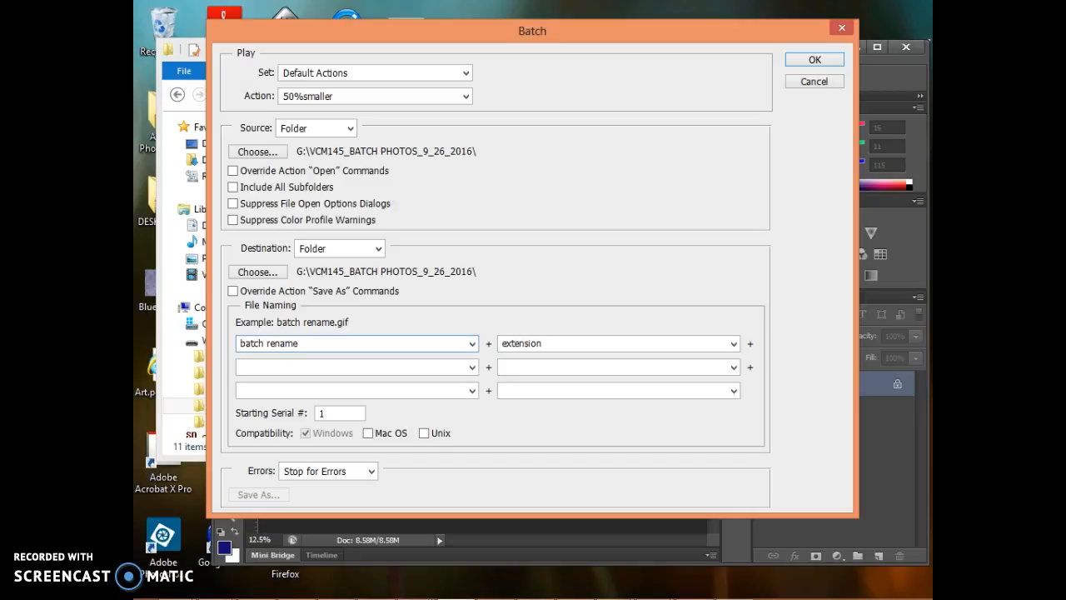
left_click(814, 61)
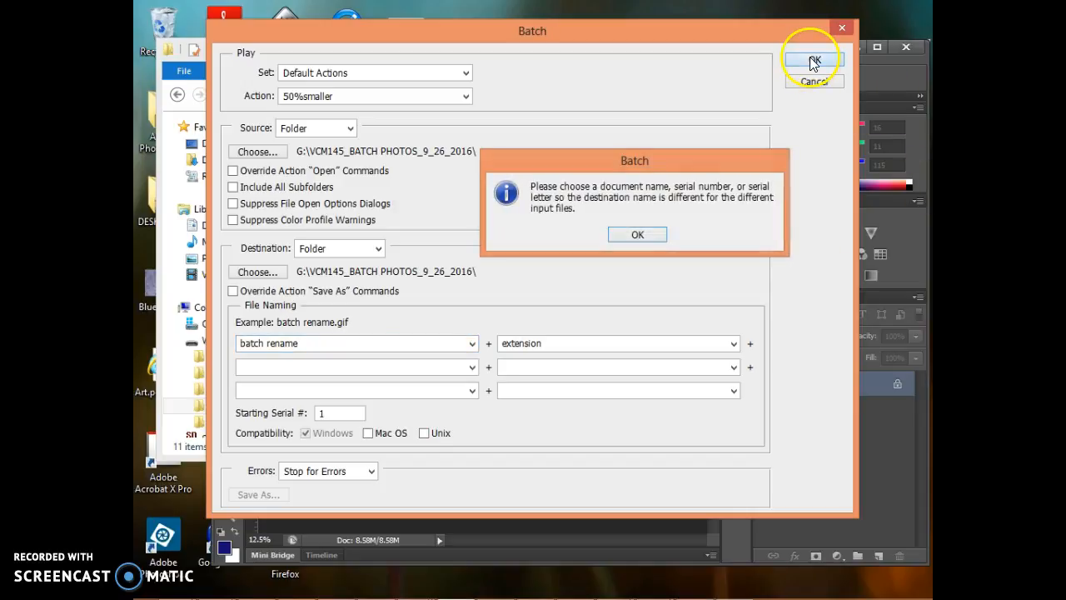
left_click(634, 236)
Step: Set the second part of the output file names to 1 Digit Serial Number and try to run the batch again
left_click(734, 344)
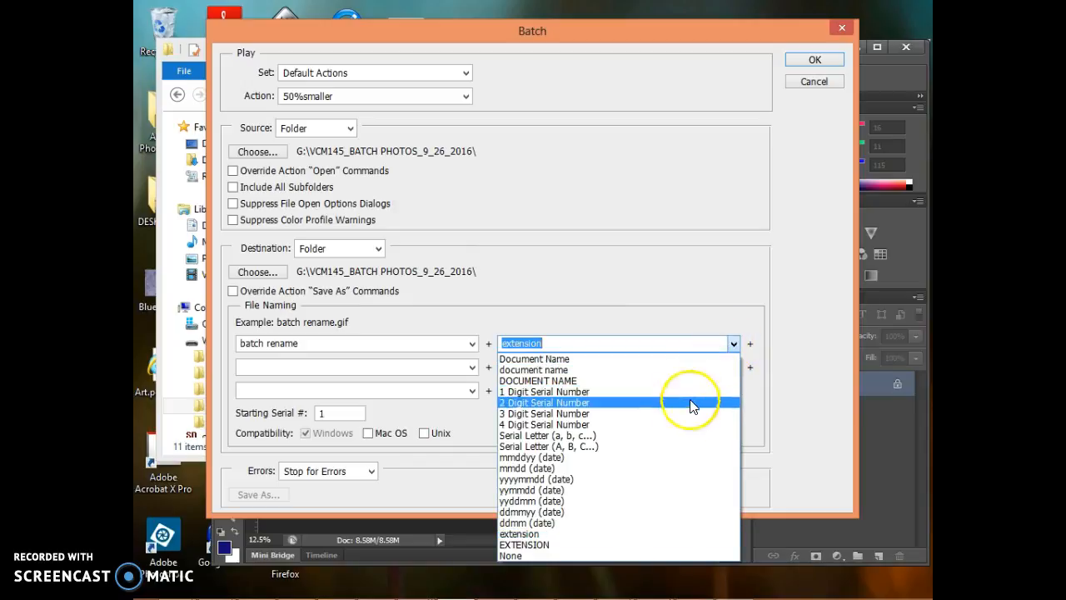
left_click(657, 392)
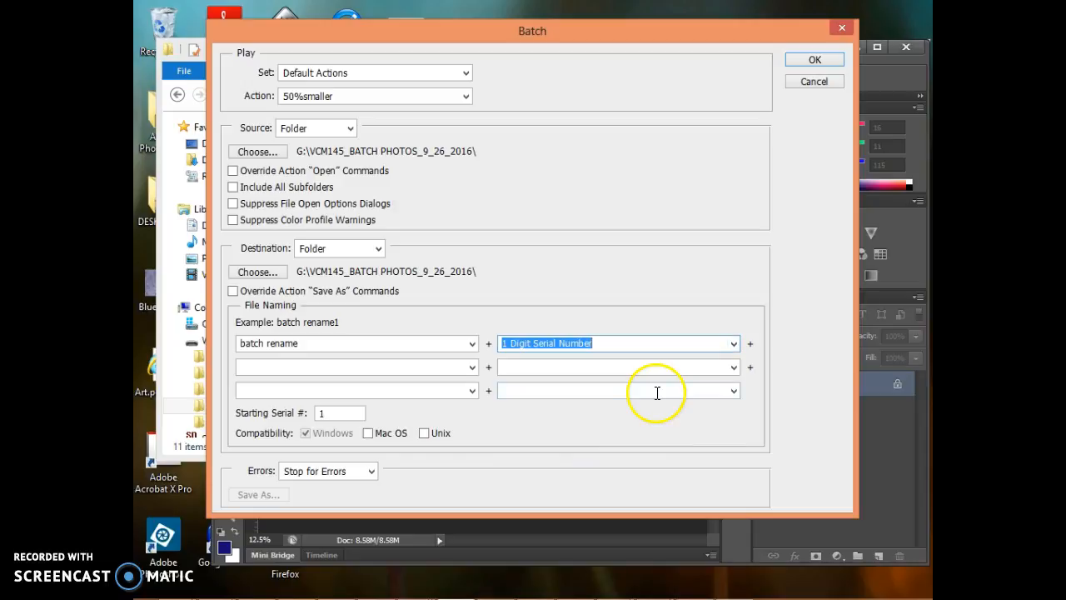
left_click(815, 61)
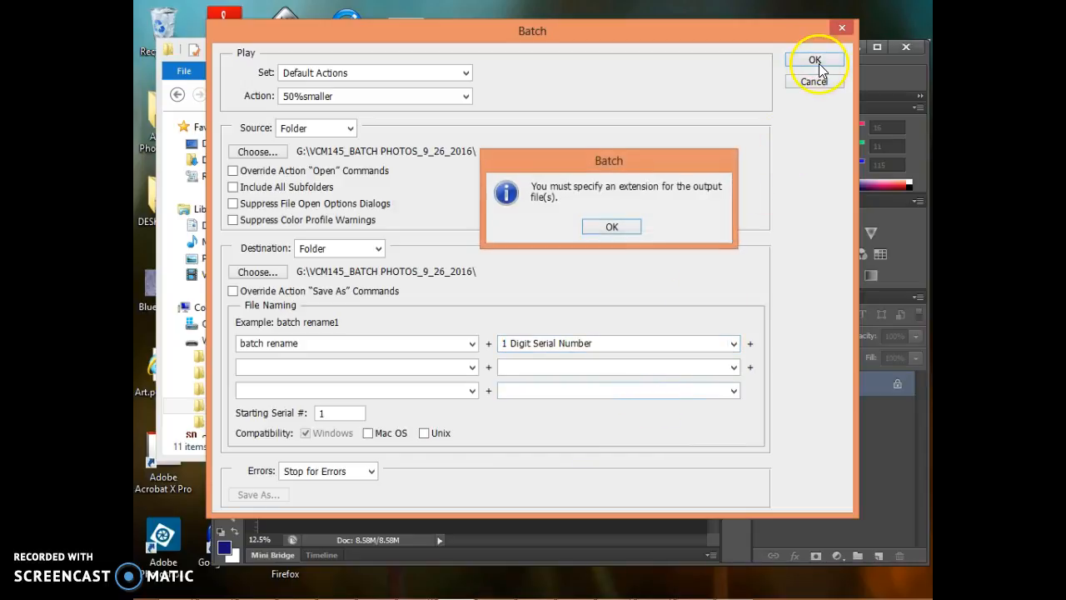
left_click(622, 226)
Step: Set the output file naming to 1 Digit Serial Number followed by the uppercase EXTENSION
left_click(750, 344)
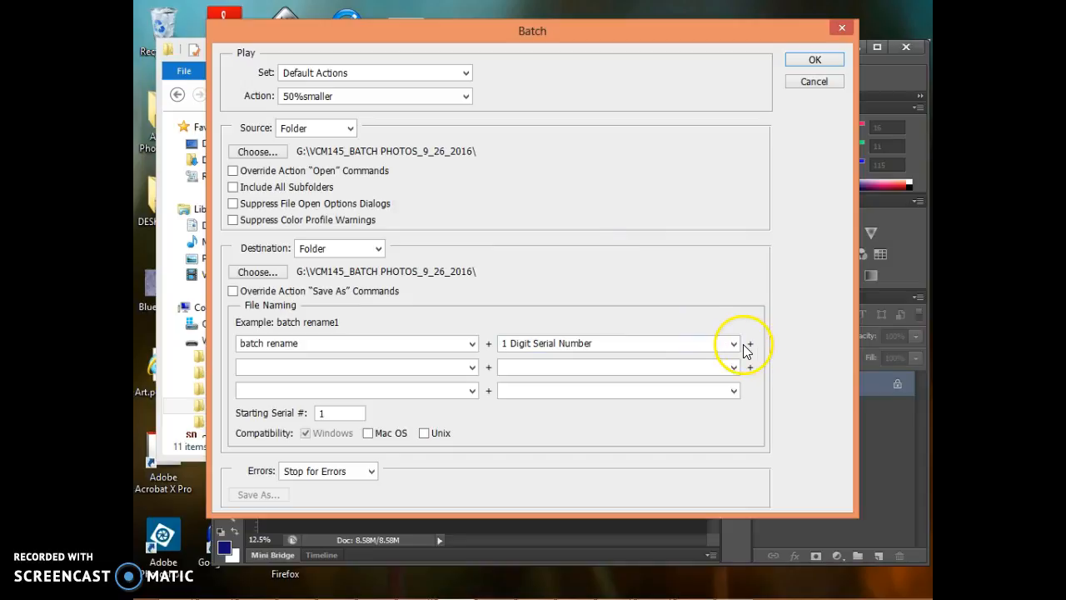
left_click(472, 343)
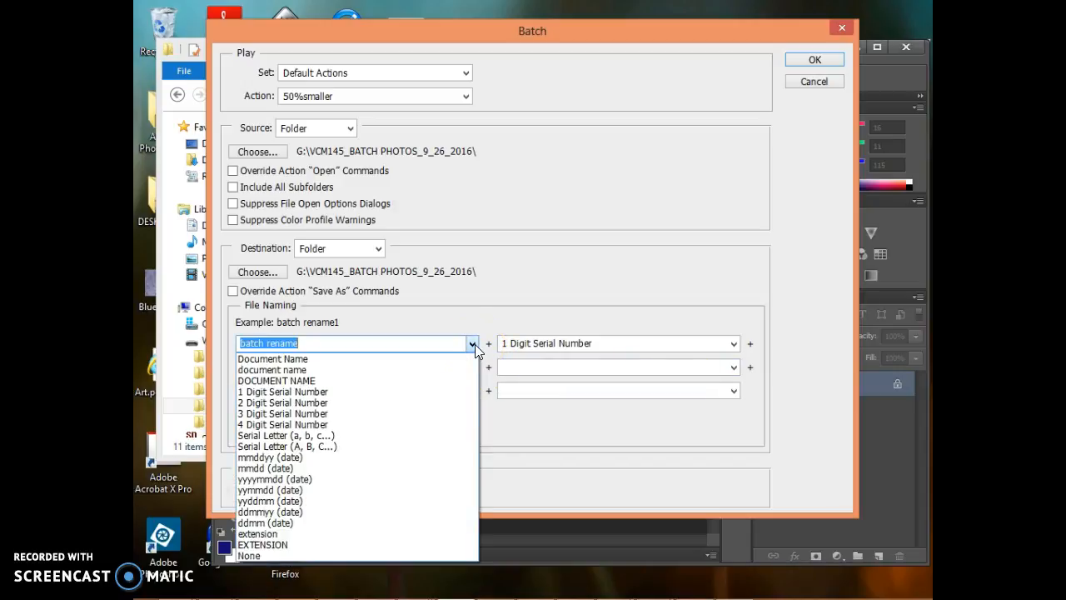
left_click(488, 306)
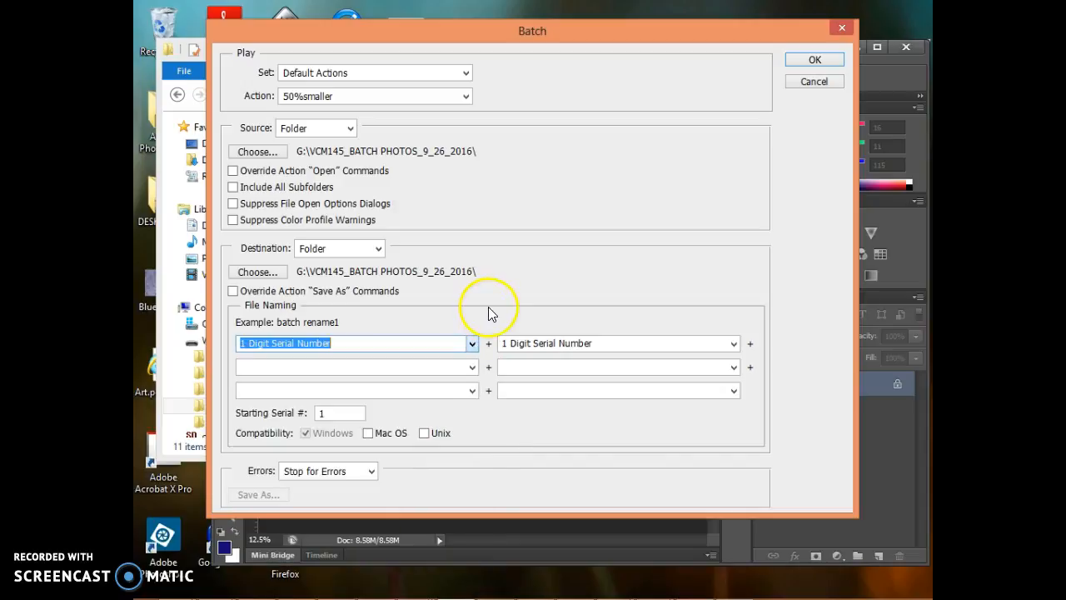
left_click(601, 343)
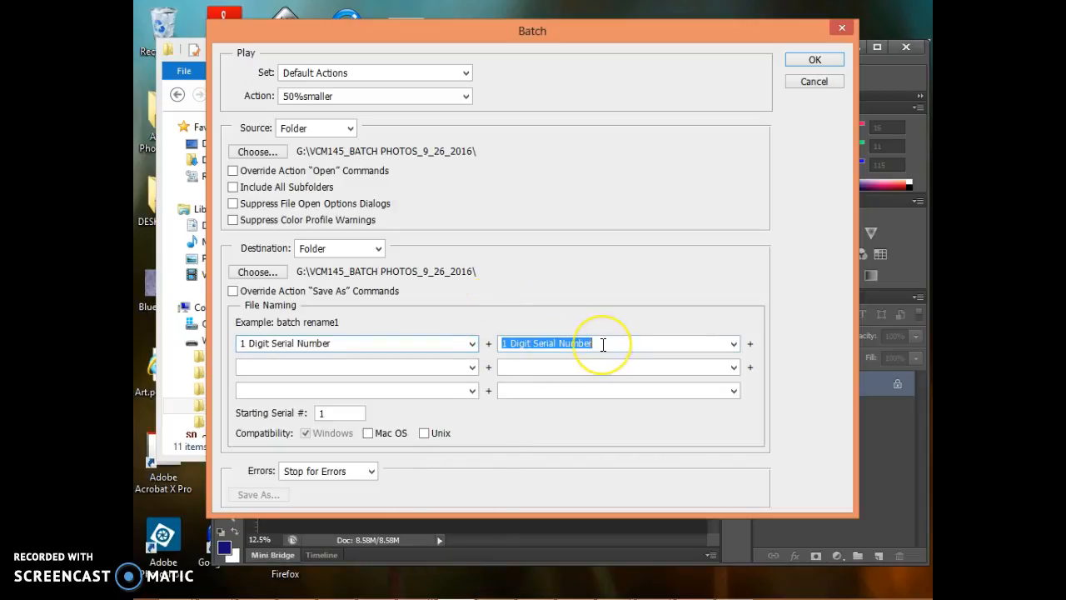
left_click(734, 344)
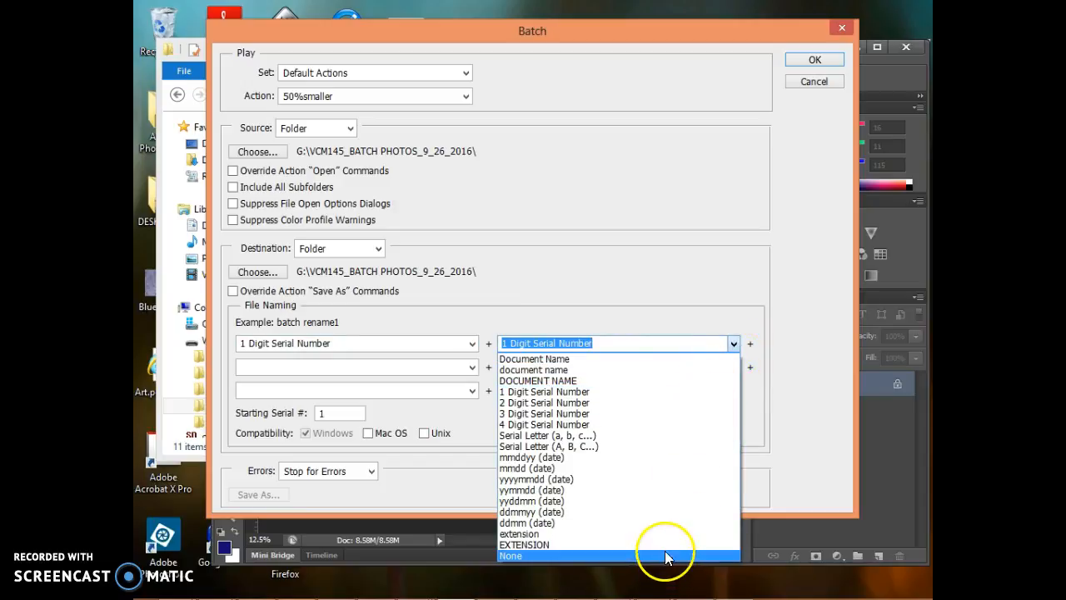
left_click(666, 545)
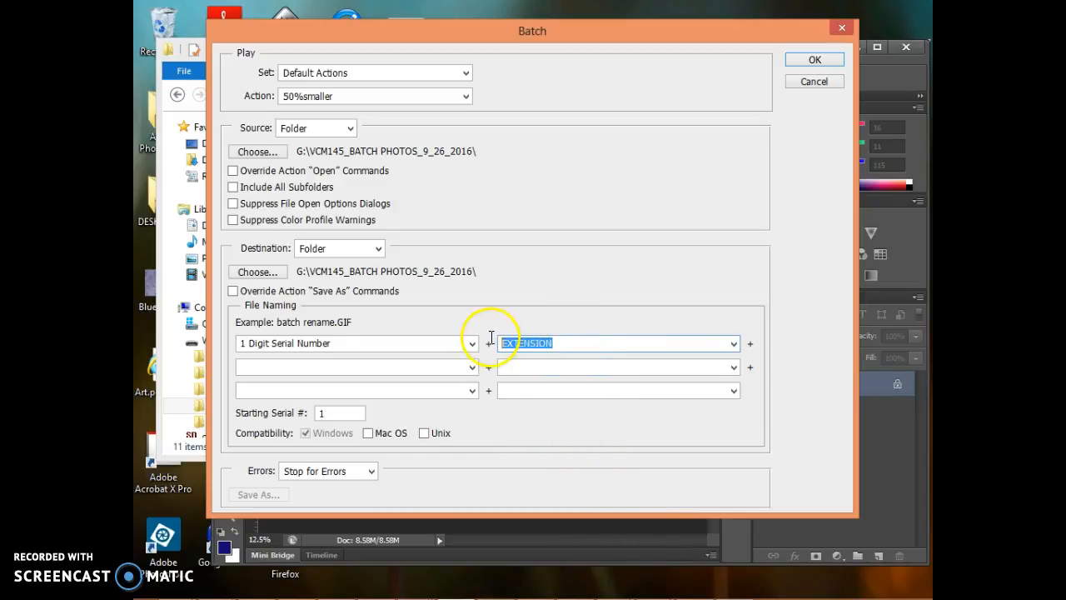
Step: Replace the second part of the output file names with png and run the batch
mouse_move(493, 593)
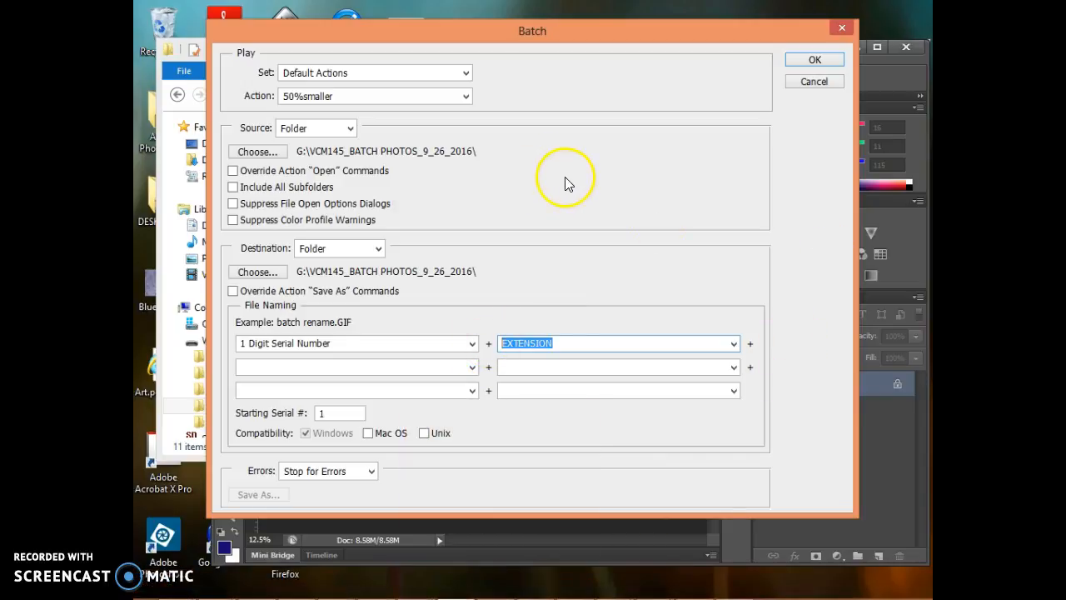
type("png")
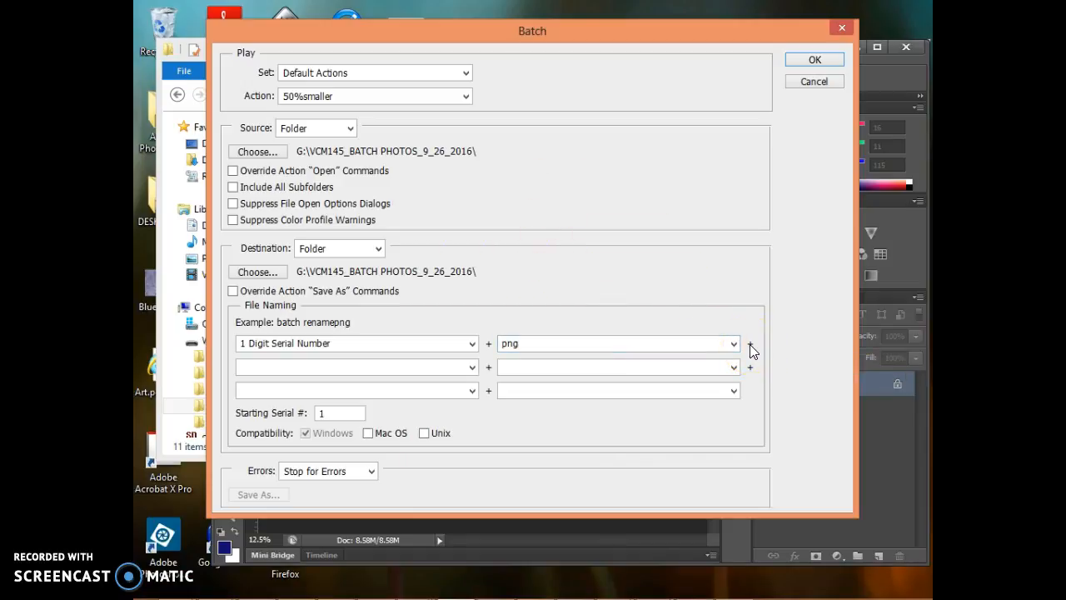
left_click(827, 53)
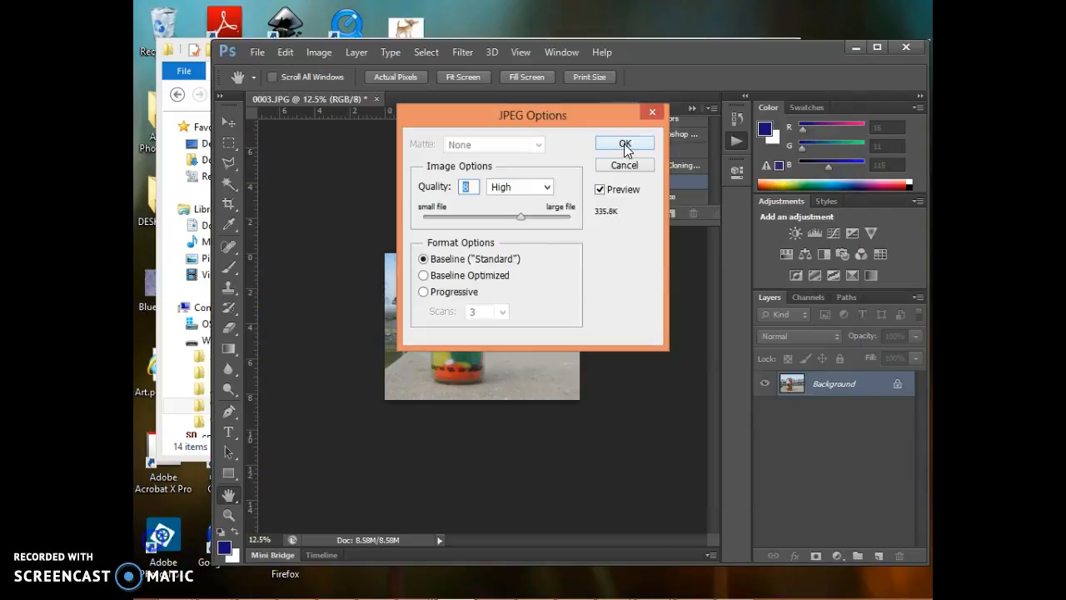
Step: Accept the JPEG options at quality 8, Baseline ("Standard"), for each remaining photo in the batch
left_click(624, 143)
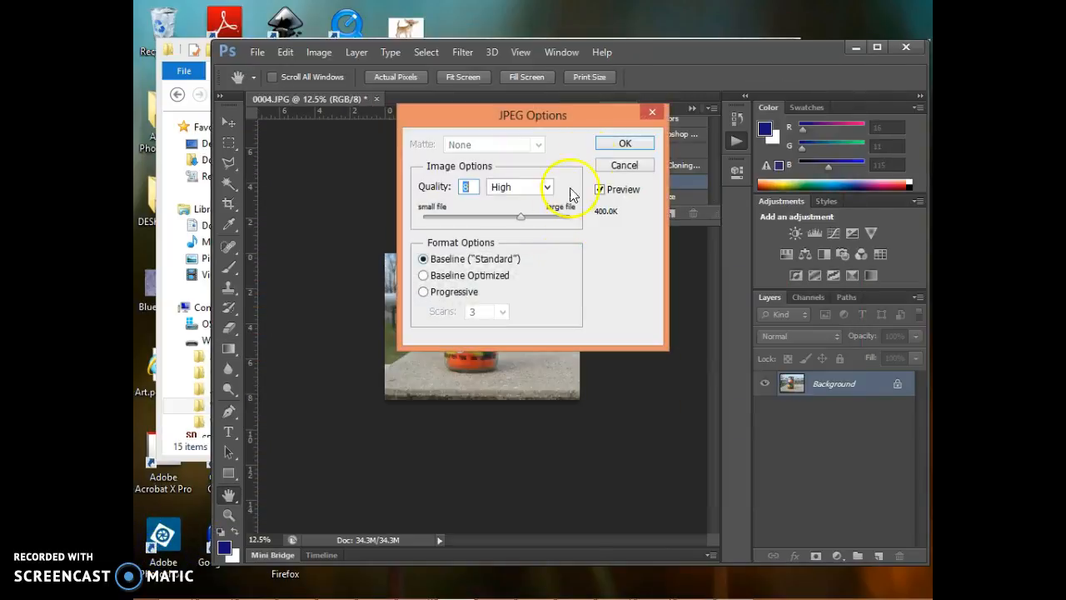
left_click(620, 142)
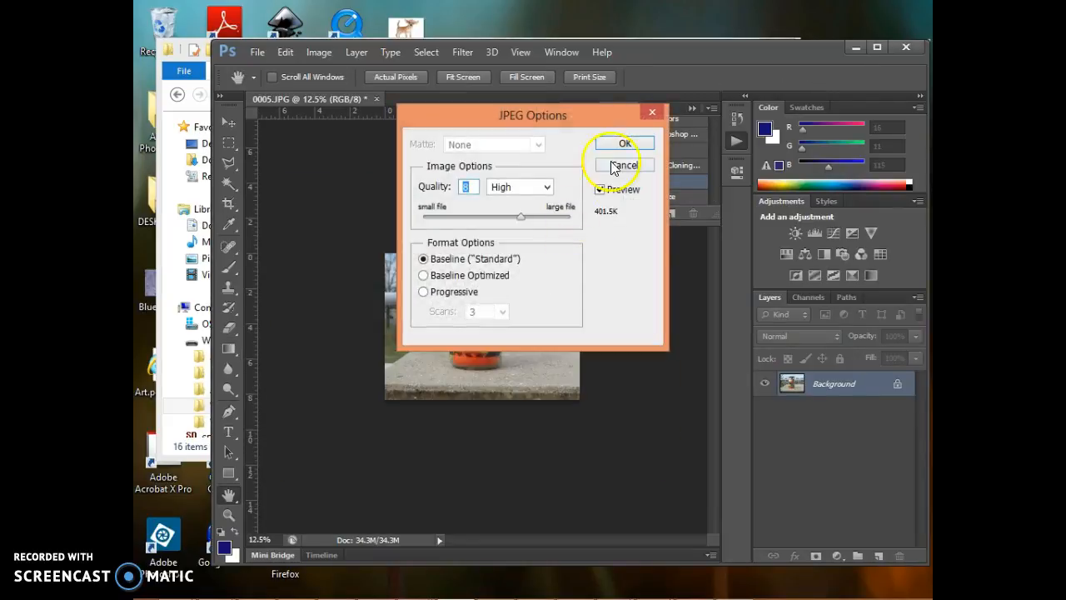
left_click(621, 144)
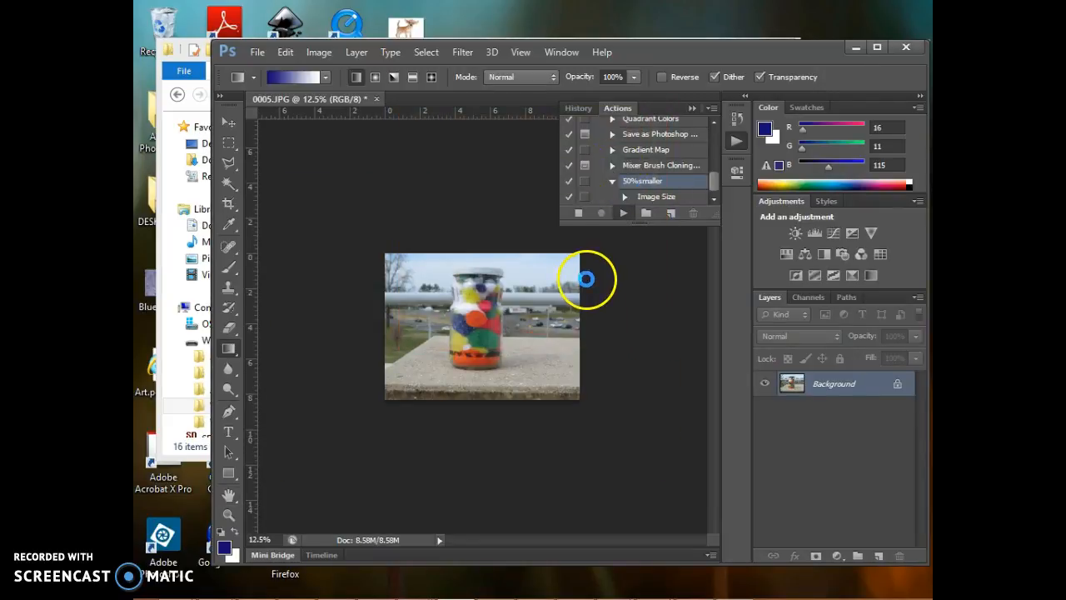
left_click(620, 142)
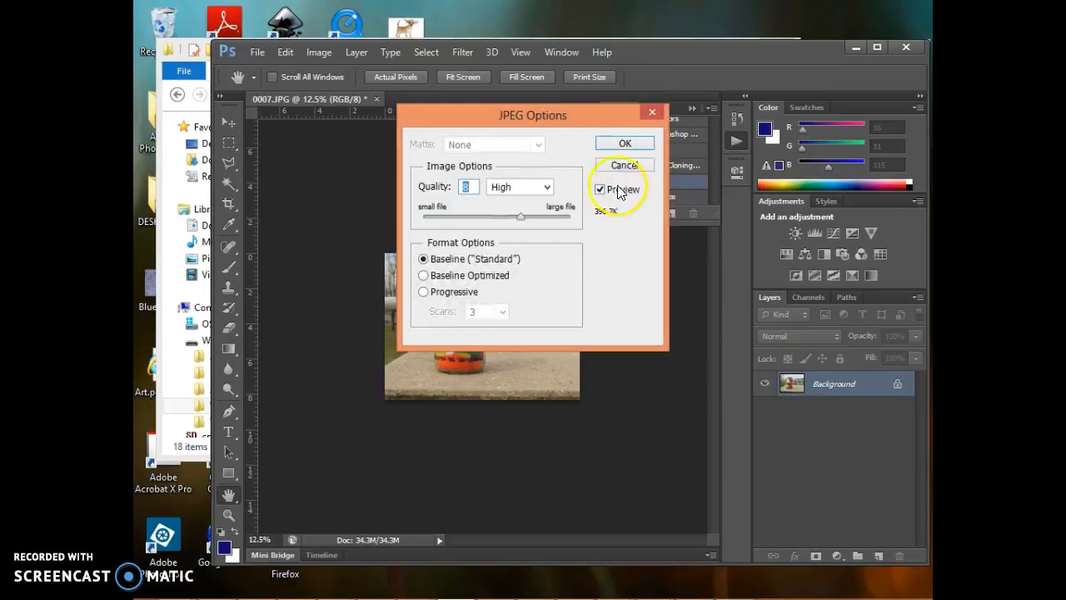
left_click(622, 147)
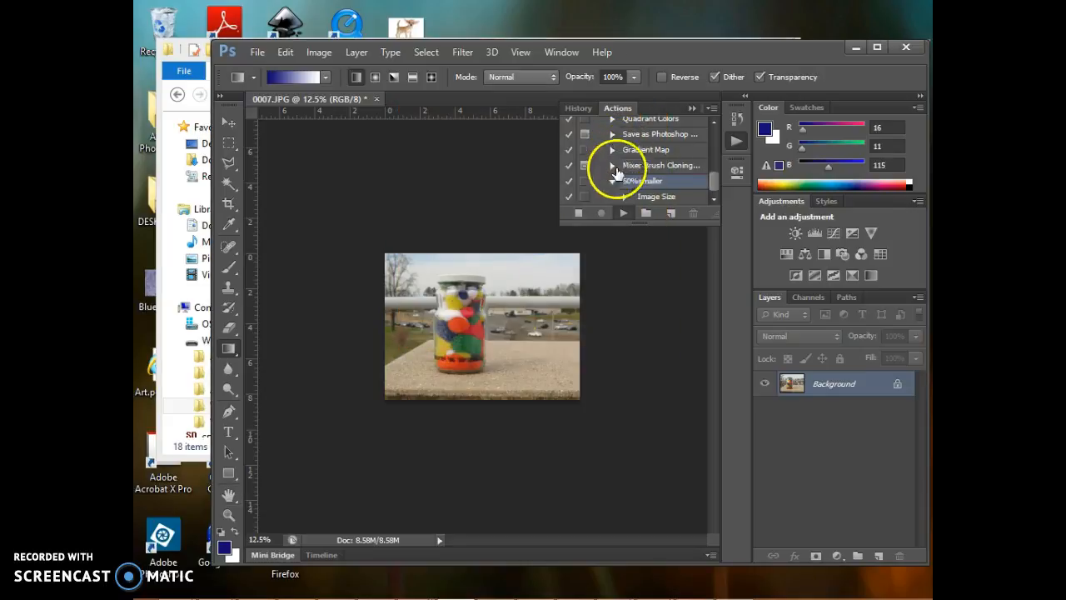
left_click(623, 145)
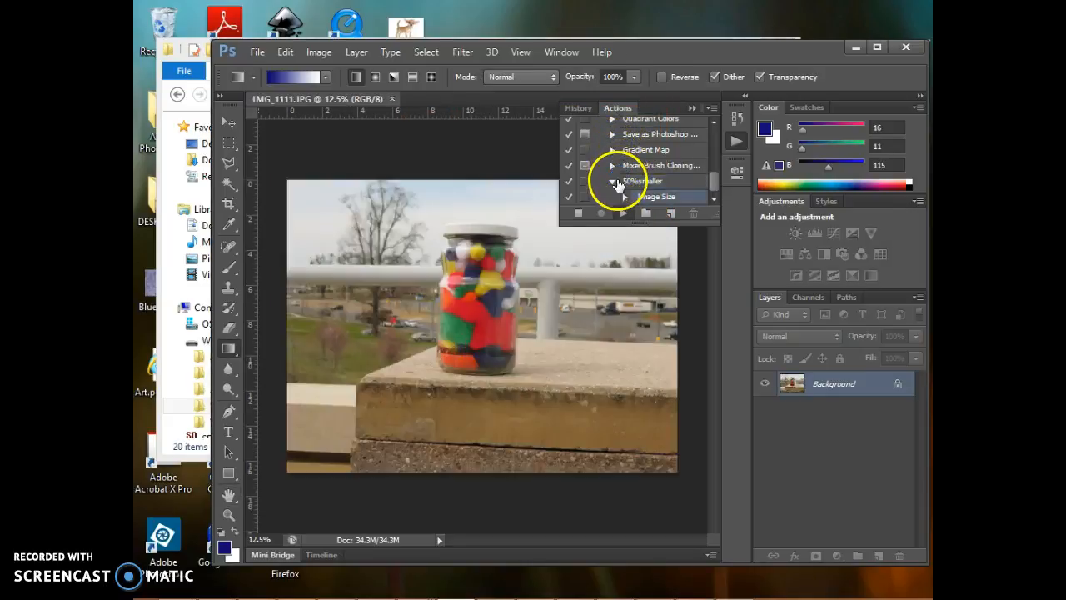
left_click(623, 143)
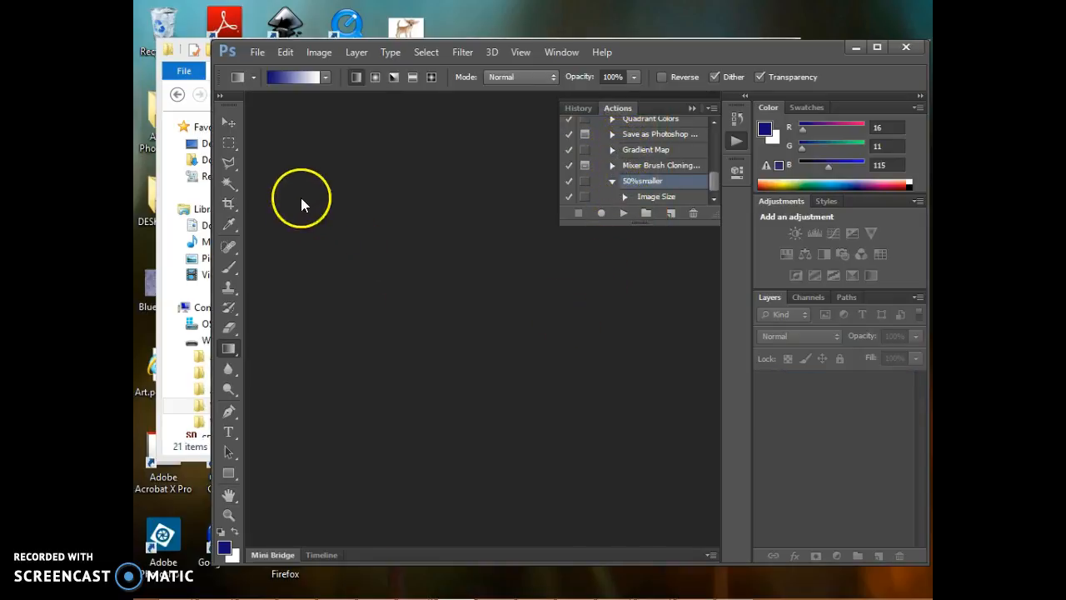
Step: Open IMG_1102 from the VCM145_BATCH PHOTOS_9_26_2016 folder in Adobe Photoshop CS6
mouse_move(388, 583)
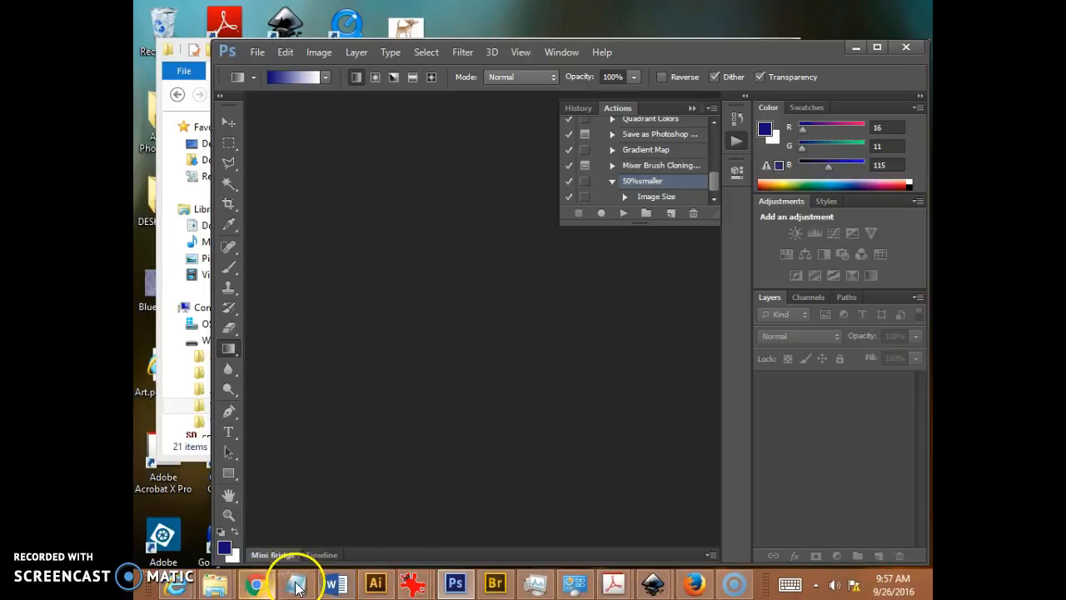
mouse_move(223, 586)
left_click(375, 489)
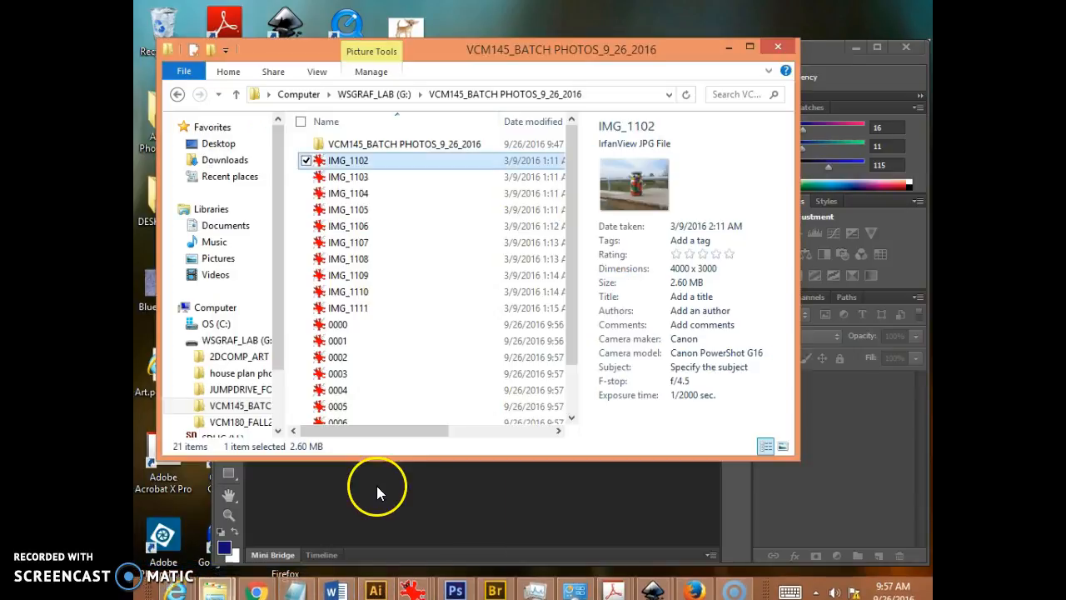
double_click(361, 167)
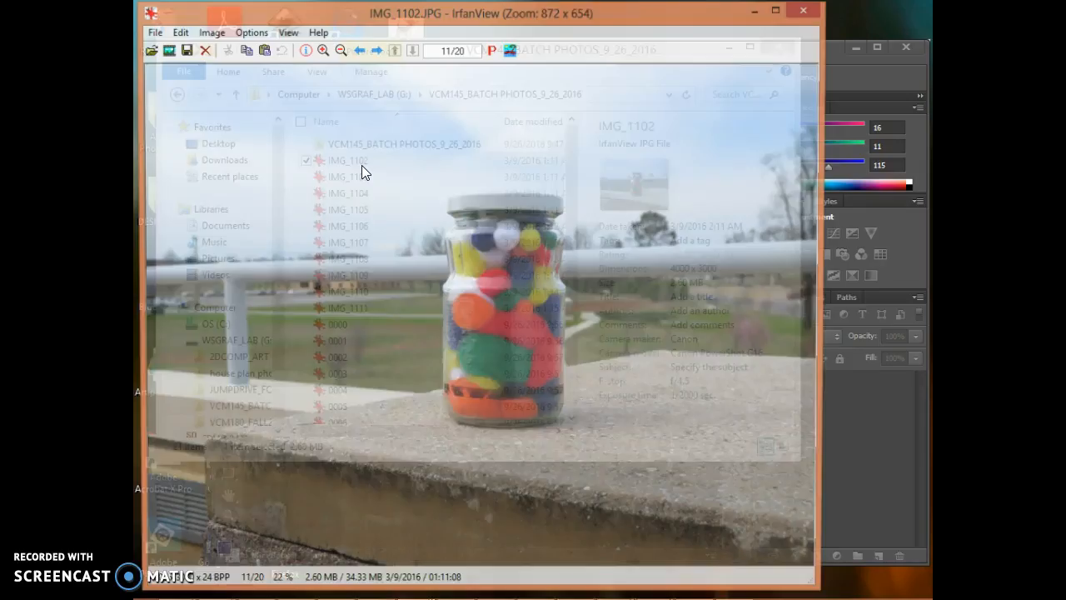
left_click(806, 10)
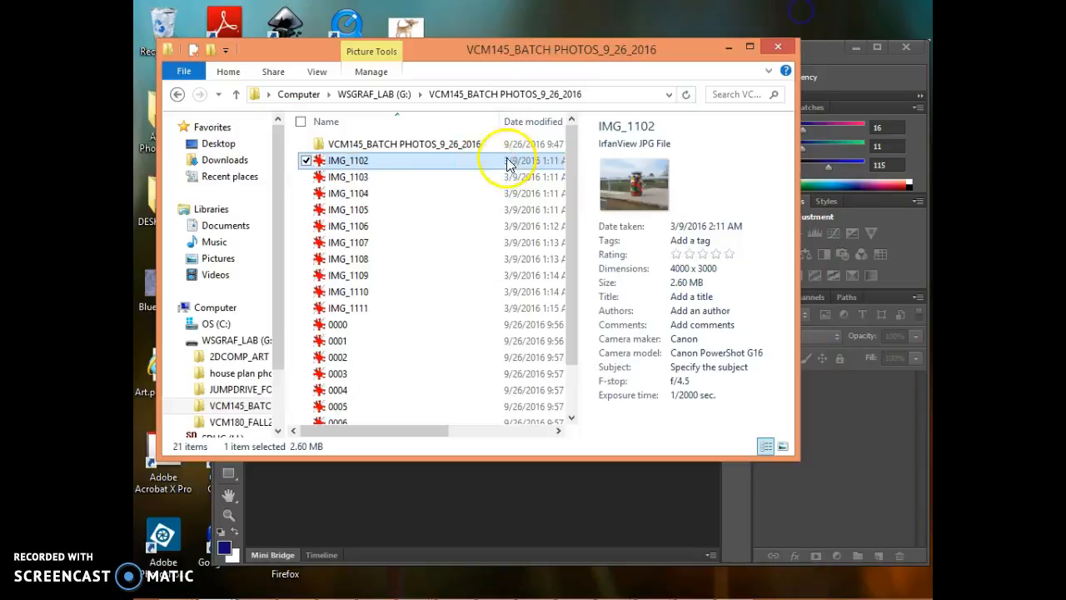
right_click(356, 162)
mouse_move(264, 355)
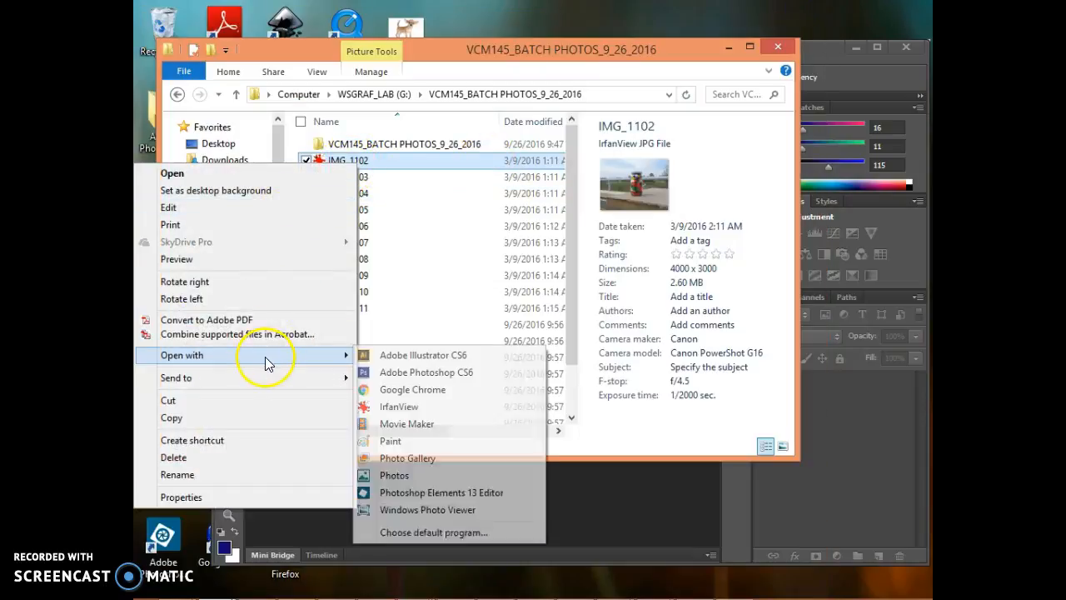
left_click(450, 374)
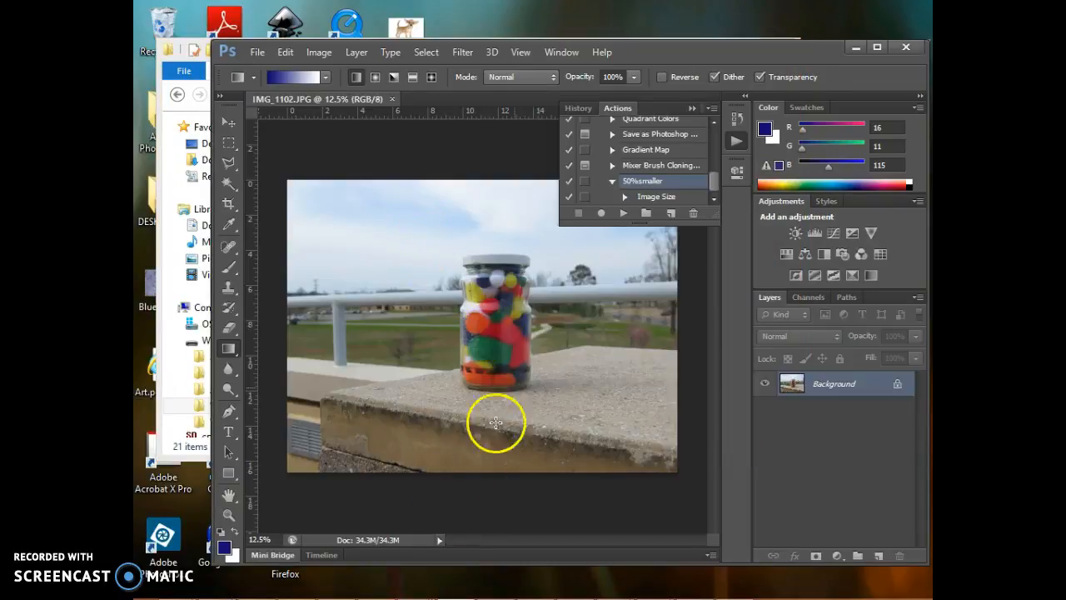
Step: Create a new action named aps Filter in the Default Actions set and start recording it
left_click(669, 218)
mouse_move(413, 585)
key("BackSpace")
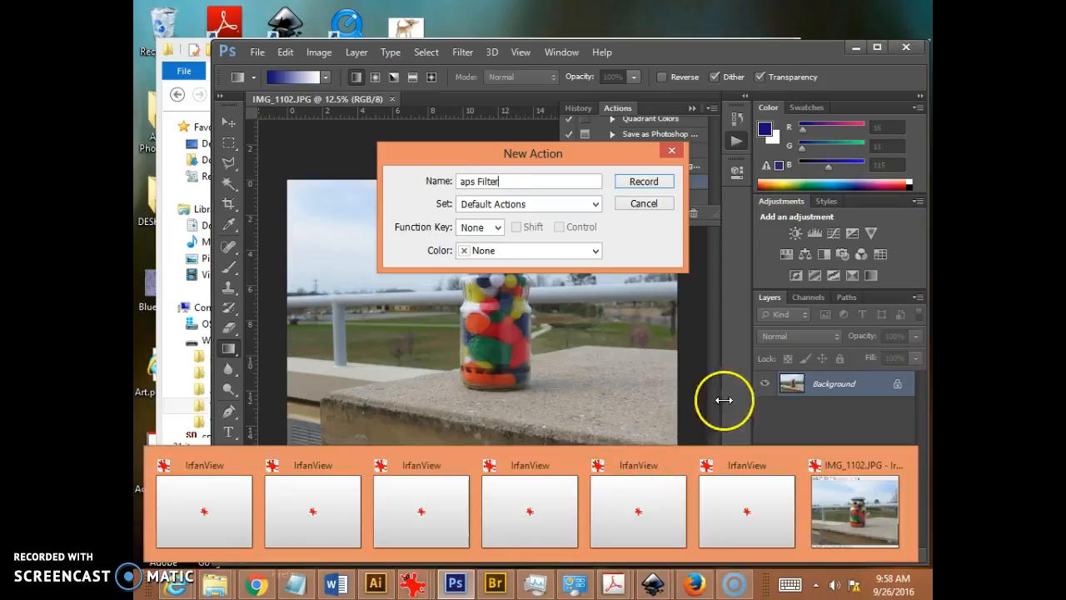
left_click(640, 183)
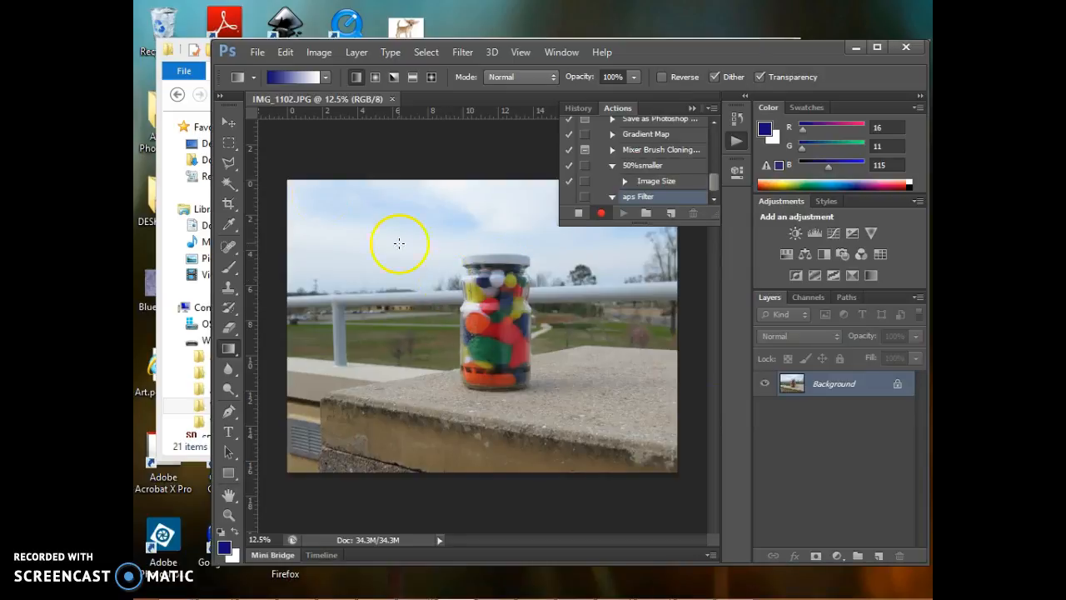
Step: Apply the Poster Edges filter to the photo with edge thickness 4, edge intensity 2 and posterization 3
left_click(463, 53)
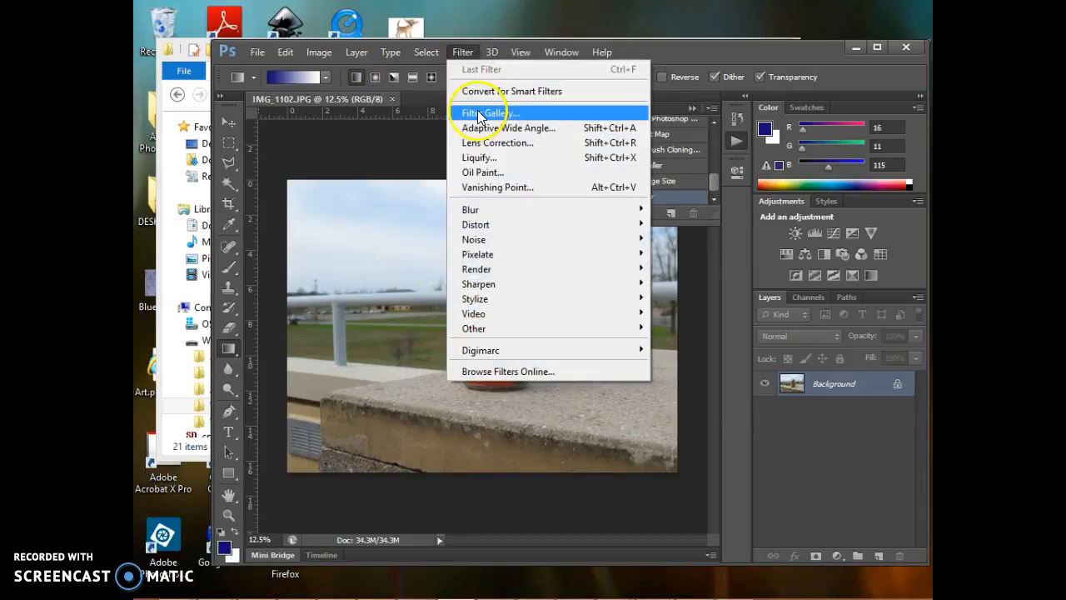
left_click(477, 113)
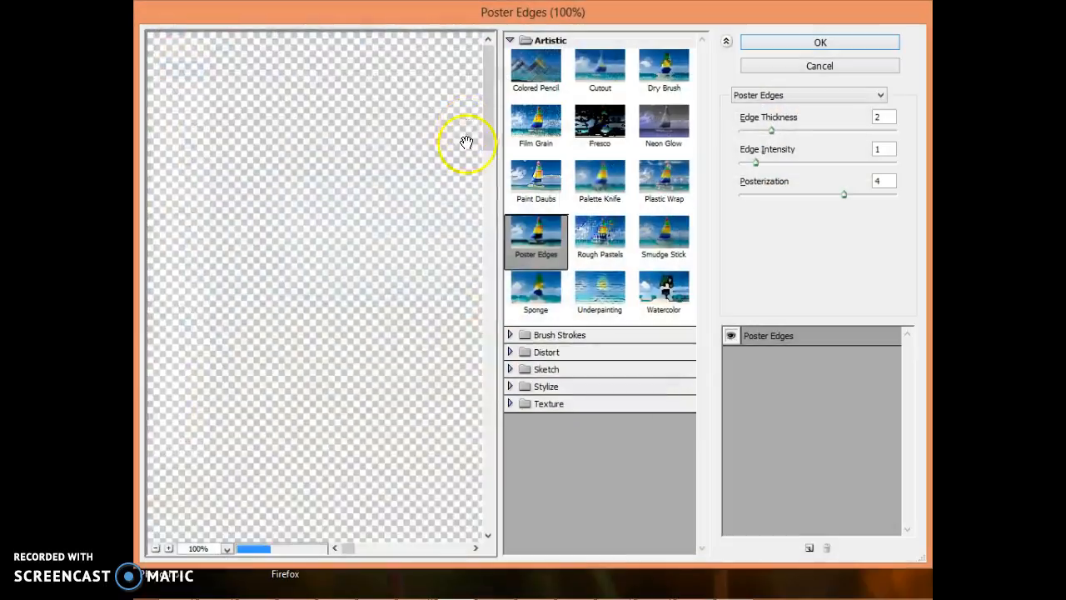
key("ctrl+minus")
key("ctrl+minus")
key("ctrl+minus")
key("ctrl+minus")
key("ctrl+minus")
key("ctrl+minus")
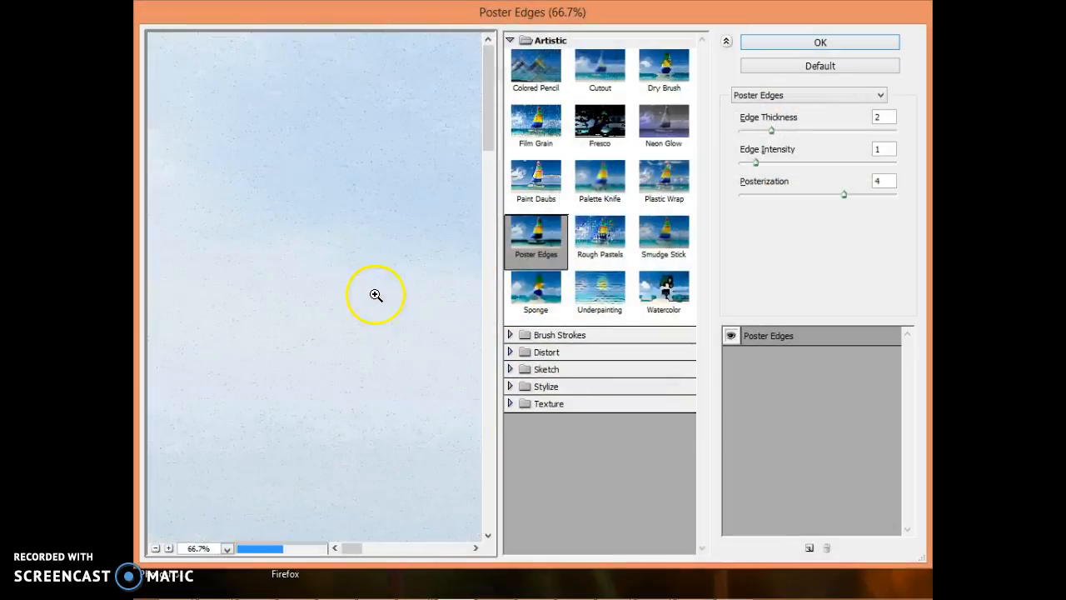
left_click(377, 304, "ctrl")
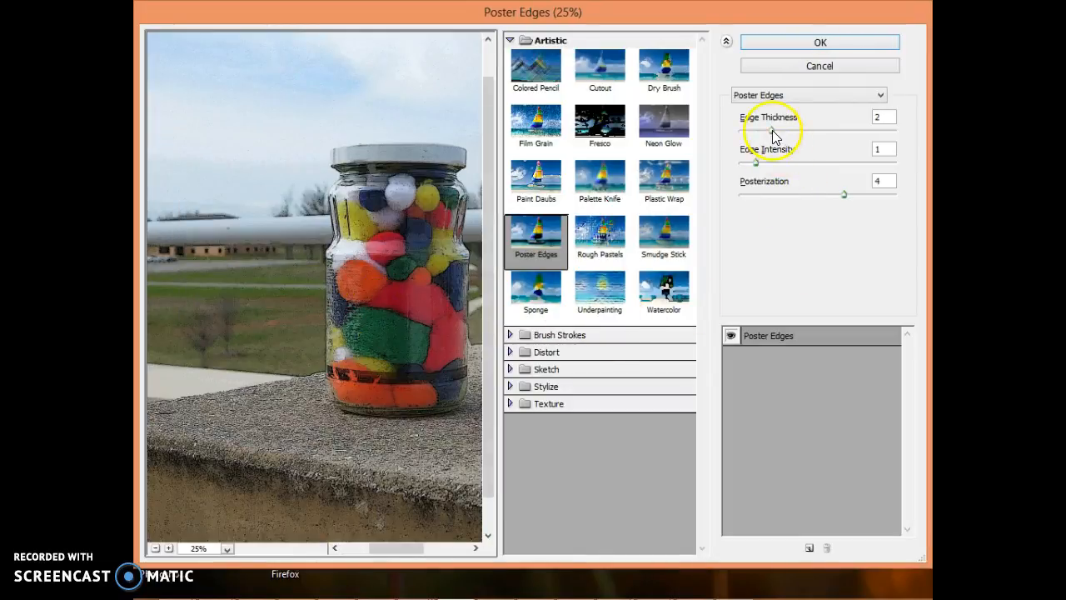
left_click_drag(772, 135, 786, 170)
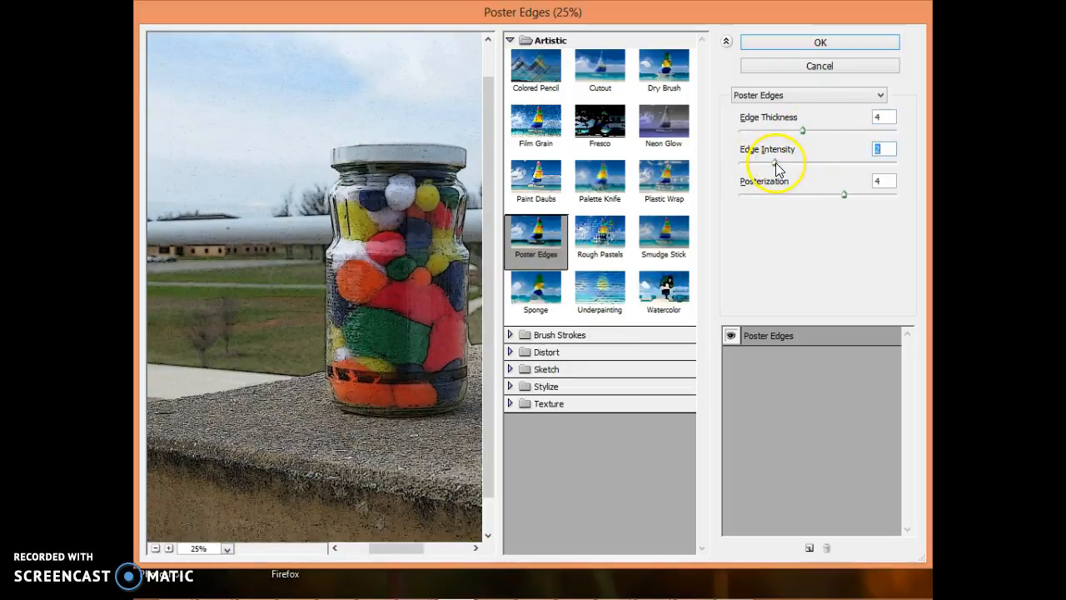
left_click_drag(843, 195, 819, 196)
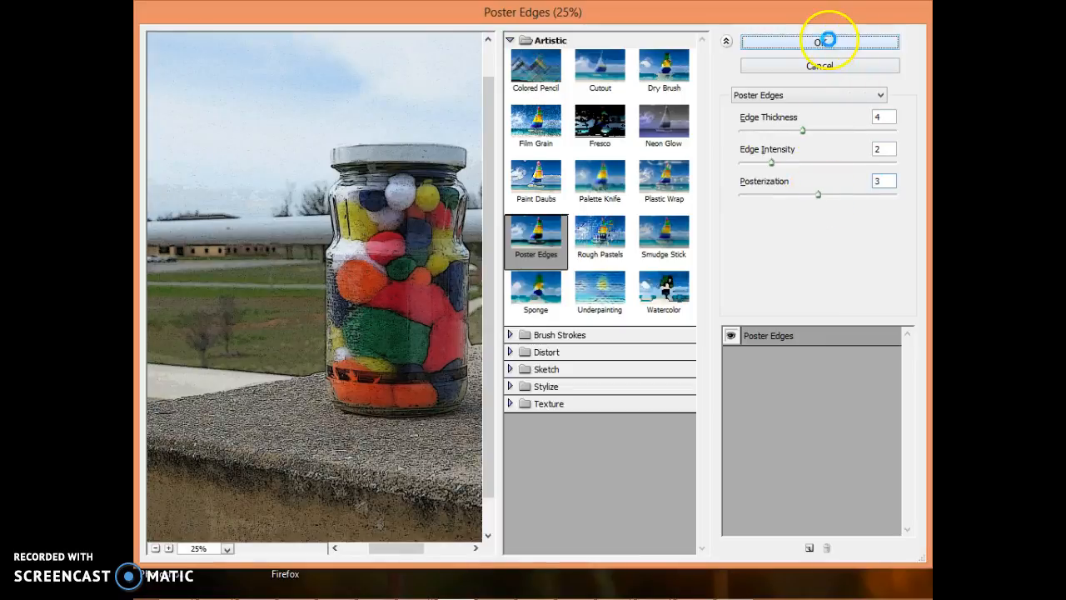
left_click(827, 41)
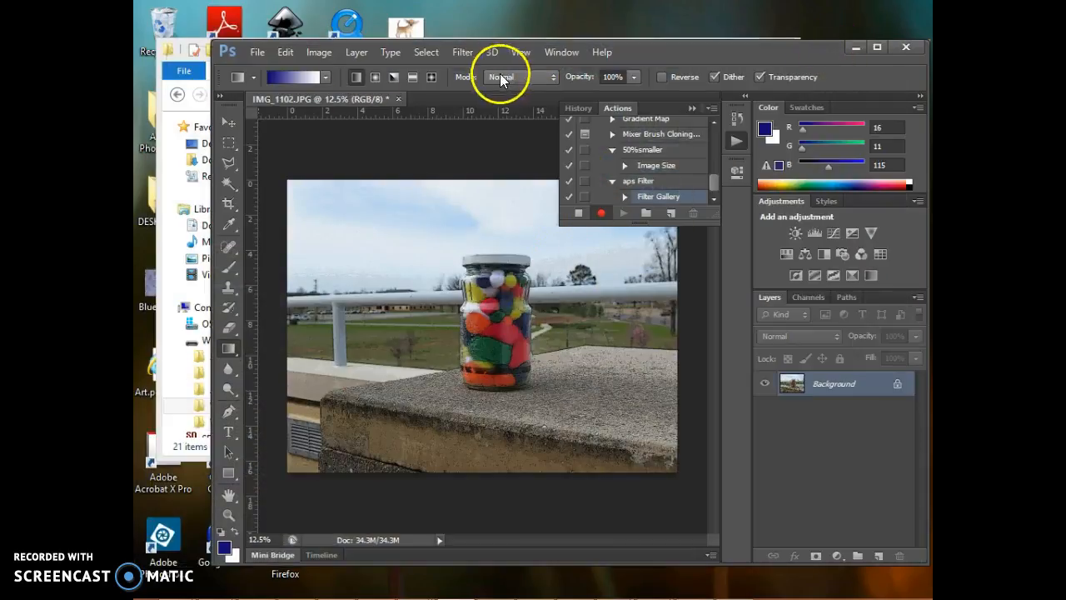
left_click(455, 55)
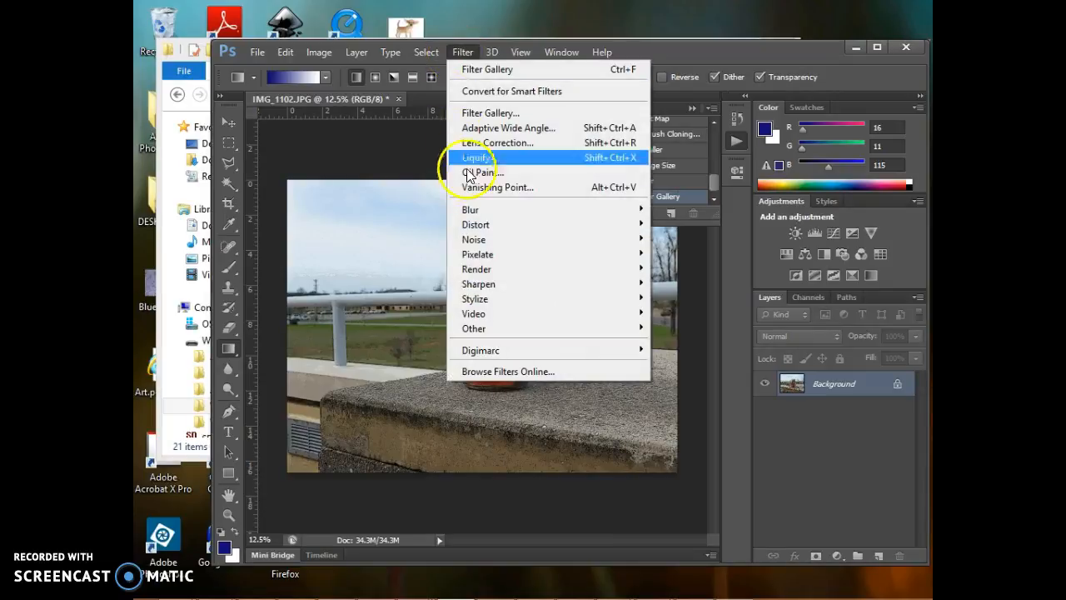
mouse_move(489, 269)
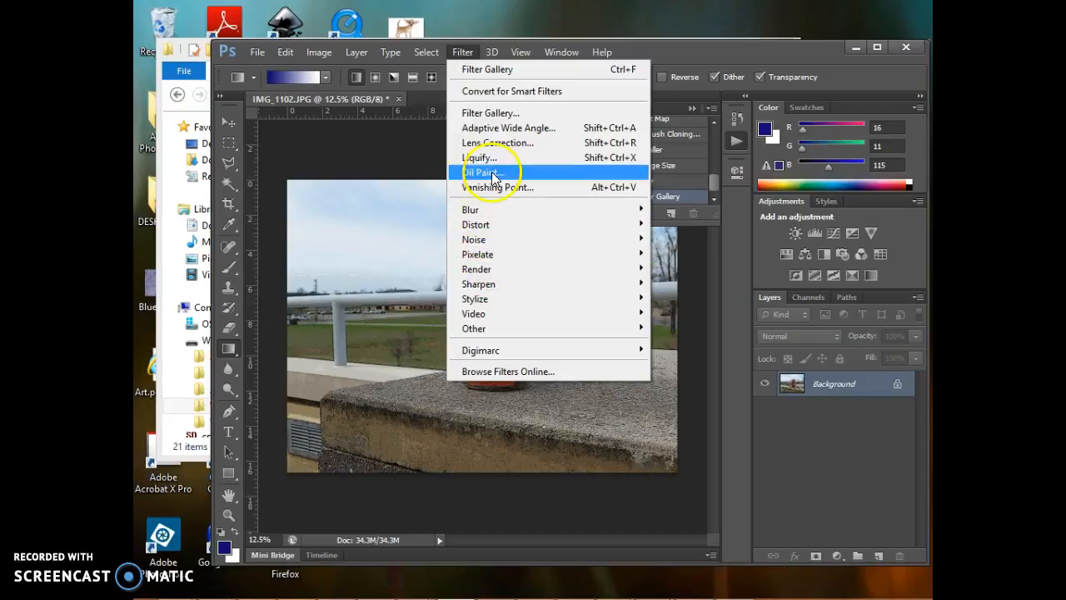
left_click(512, 122)
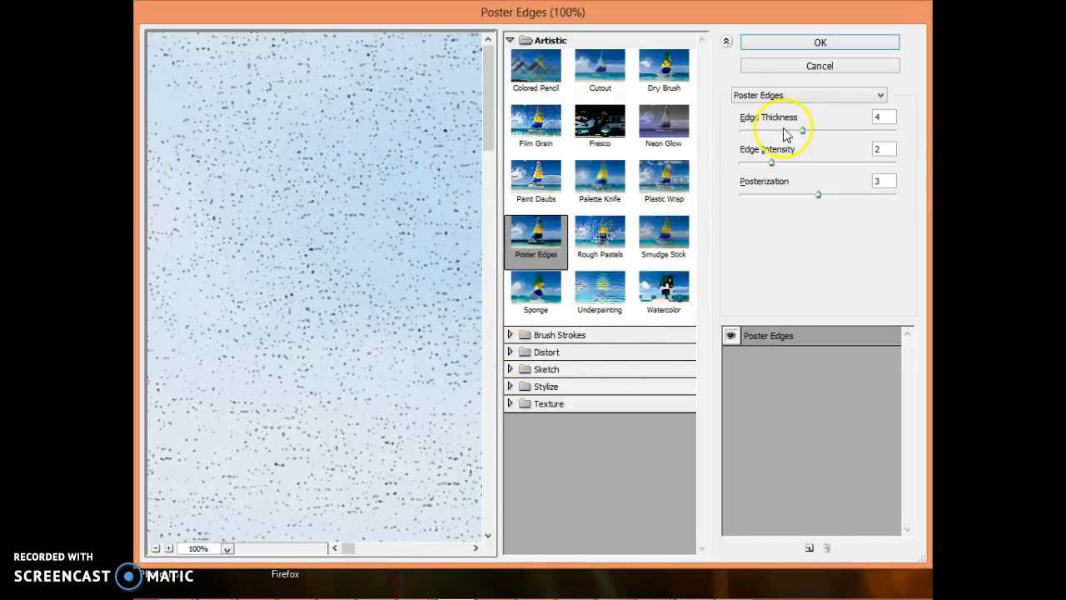
left_click(820, 65)
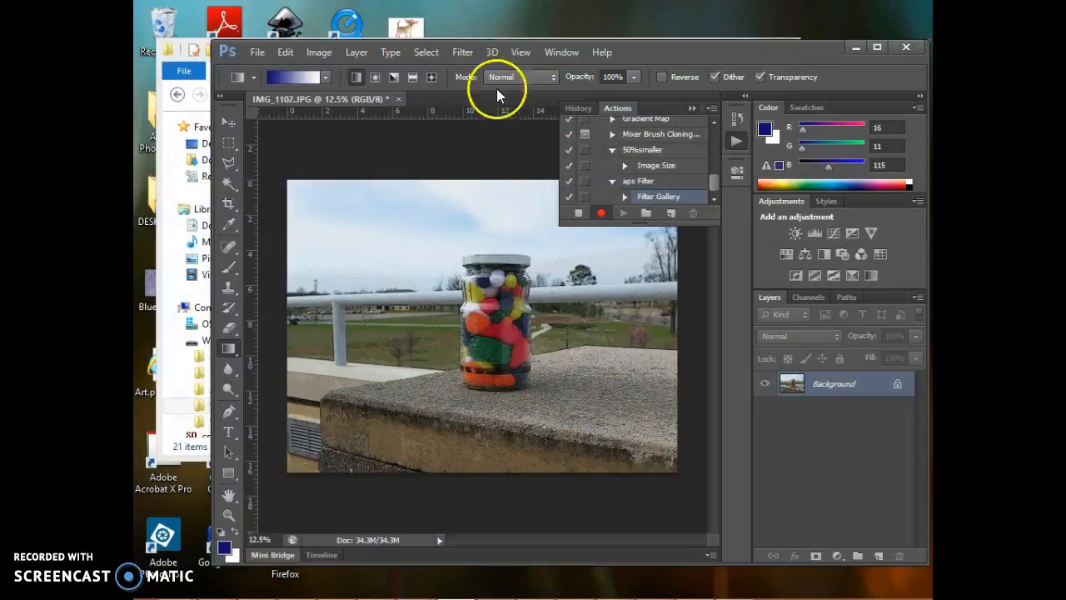
Step: Apply a Radial Blur with amount 67, Spin method and Good quality while recording, and undo the blur on the photo
left_click(423, 52)
mouse_move(383, 56)
mouse_move(418, 53)
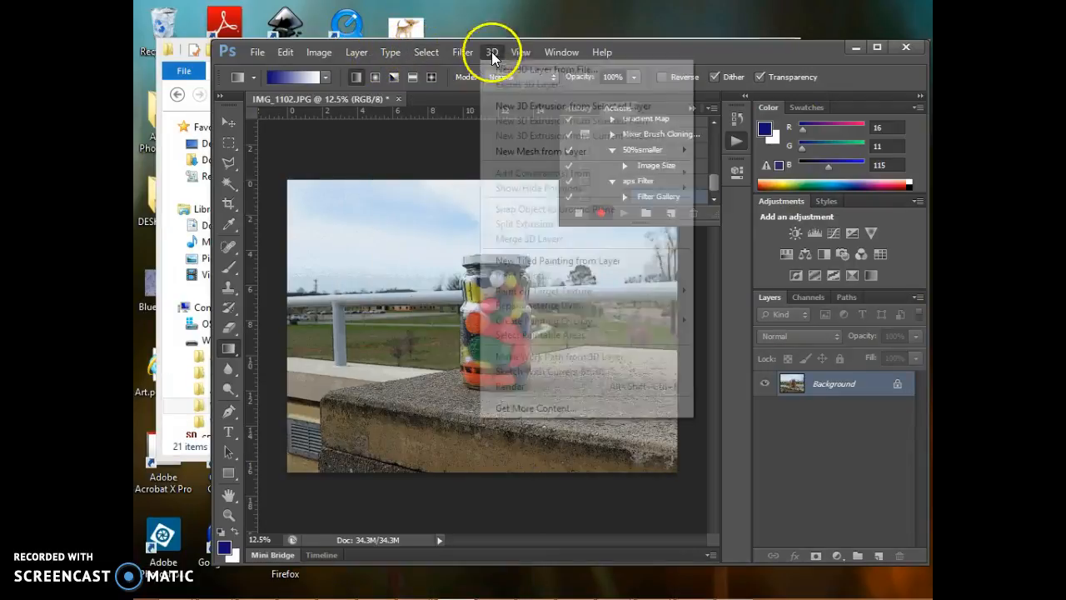
mouse_move(462, 53)
mouse_move(482, 210)
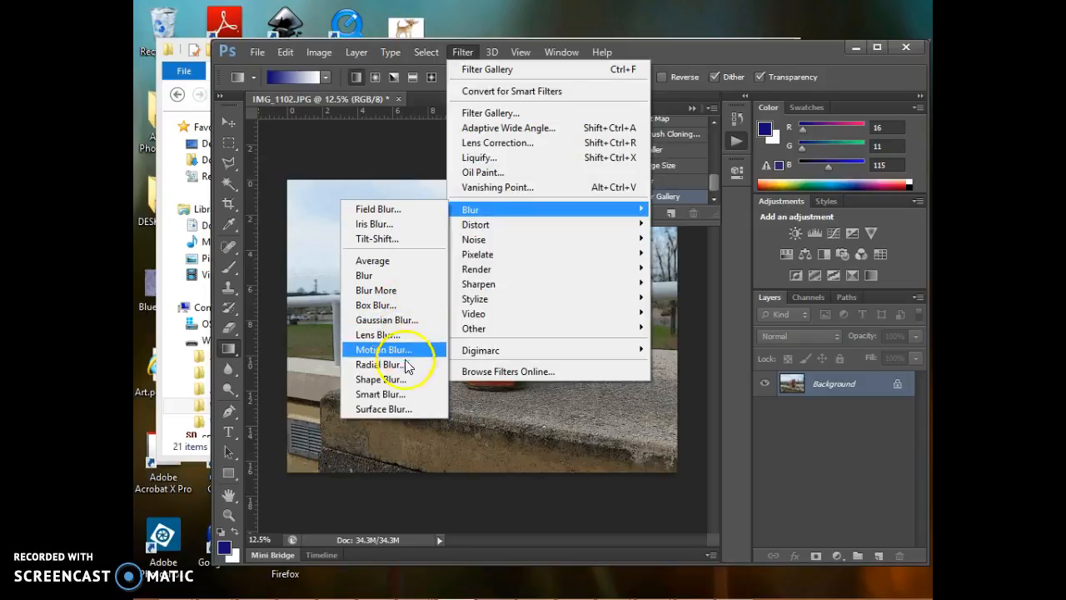
left_click(379, 364)
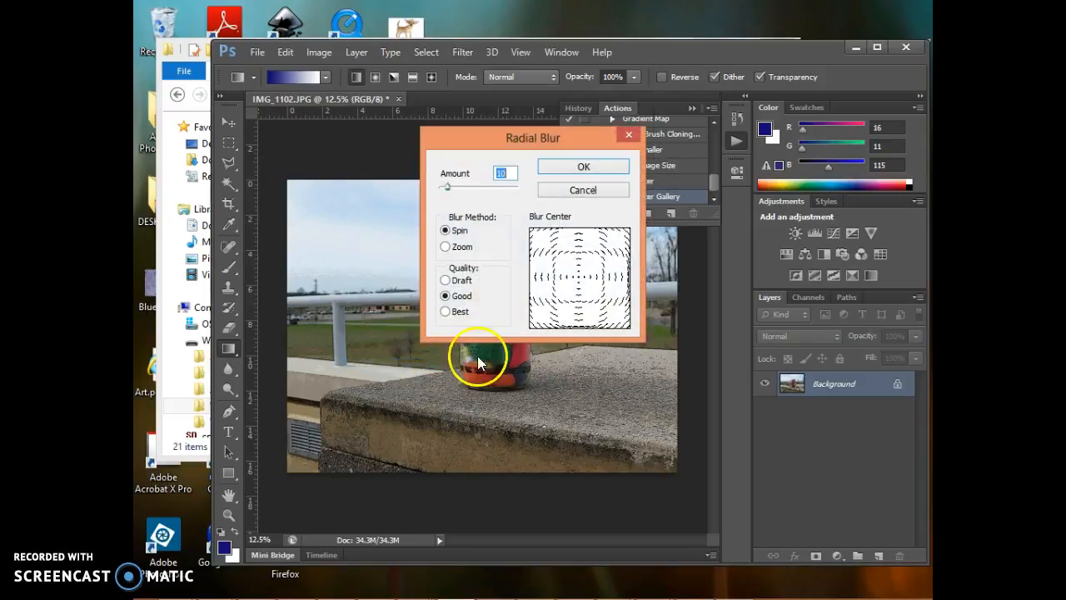
left_click_drag(483, 137, 681, 150)
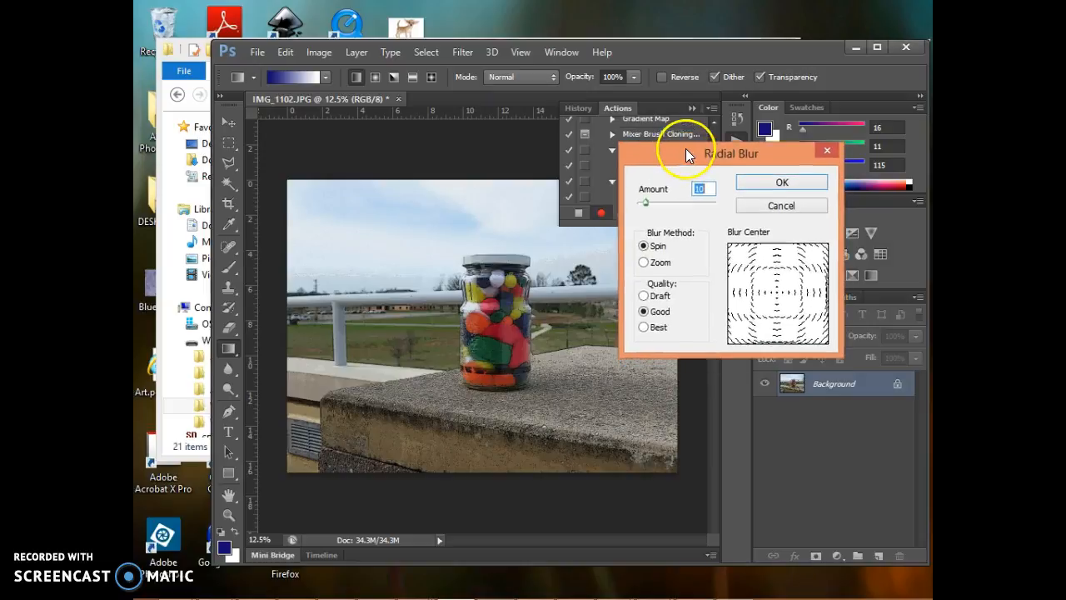
left_click_drag(648, 207, 688, 209)
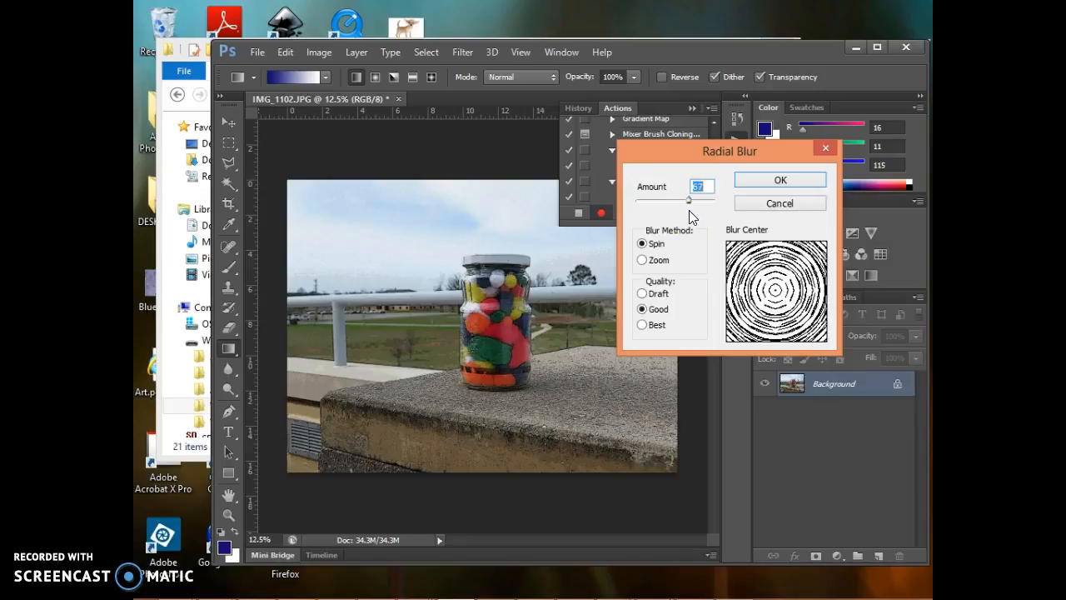
left_click(780, 184)
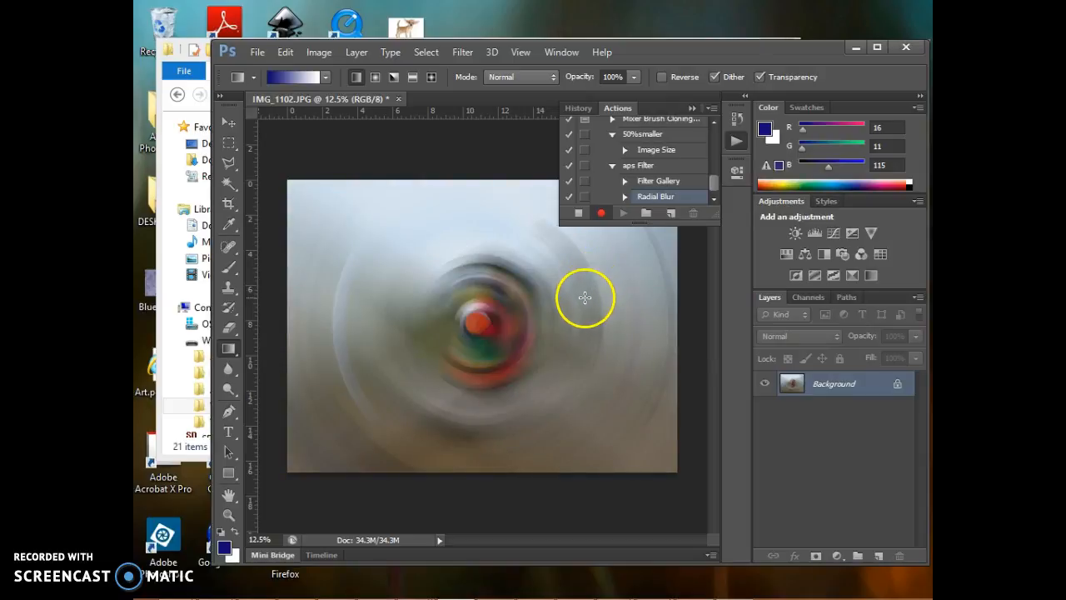
key("ctrl+z")
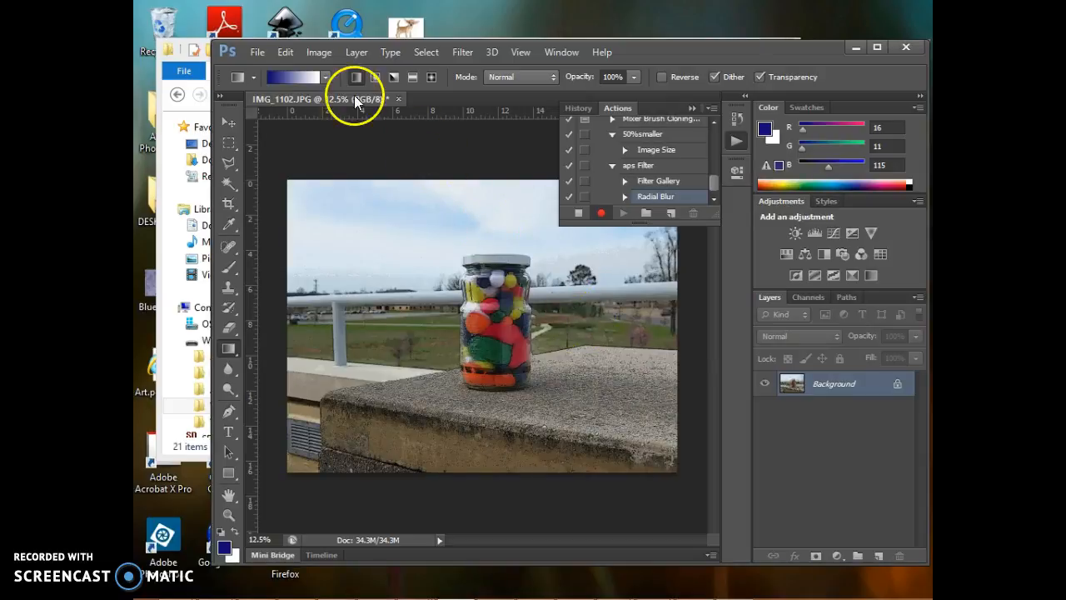
Step: Apply the basic Blur filter to the photo and stop recording the aps Filter action
left_click(463, 52)
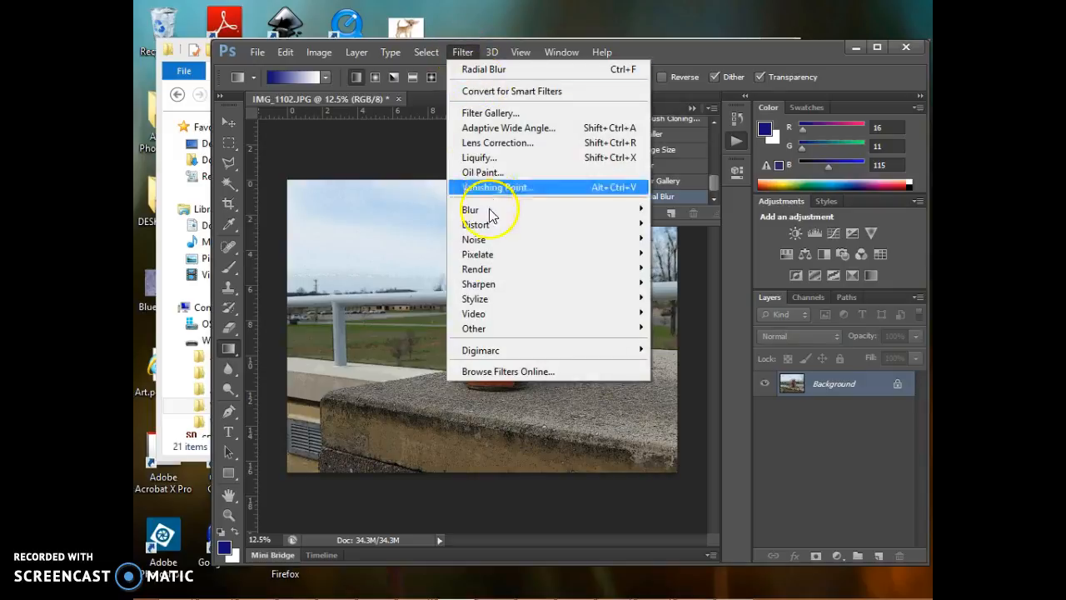
mouse_move(491, 218)
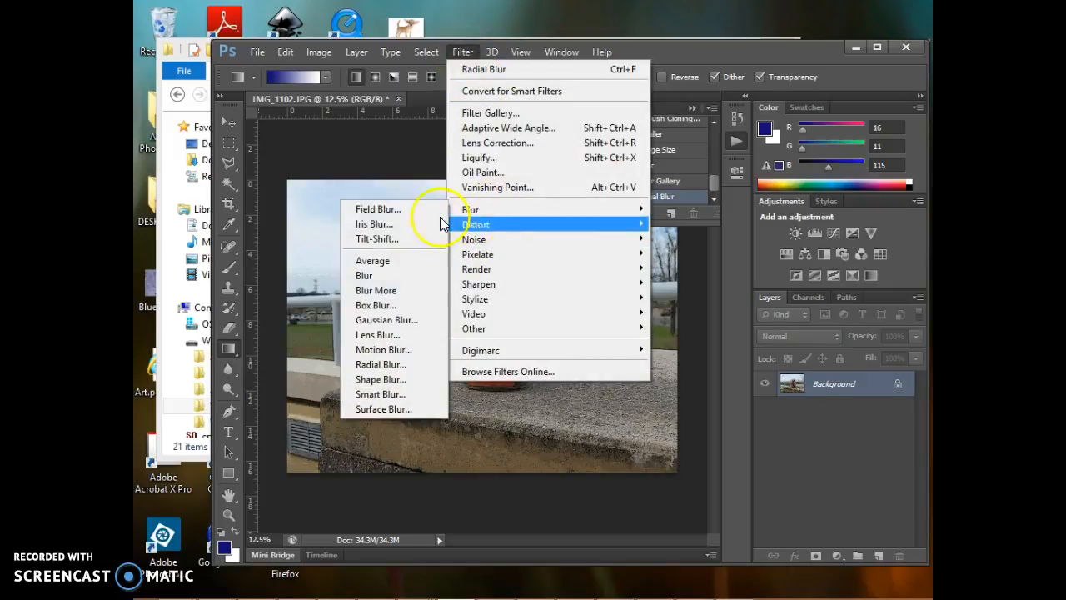
left_click(405, 274)
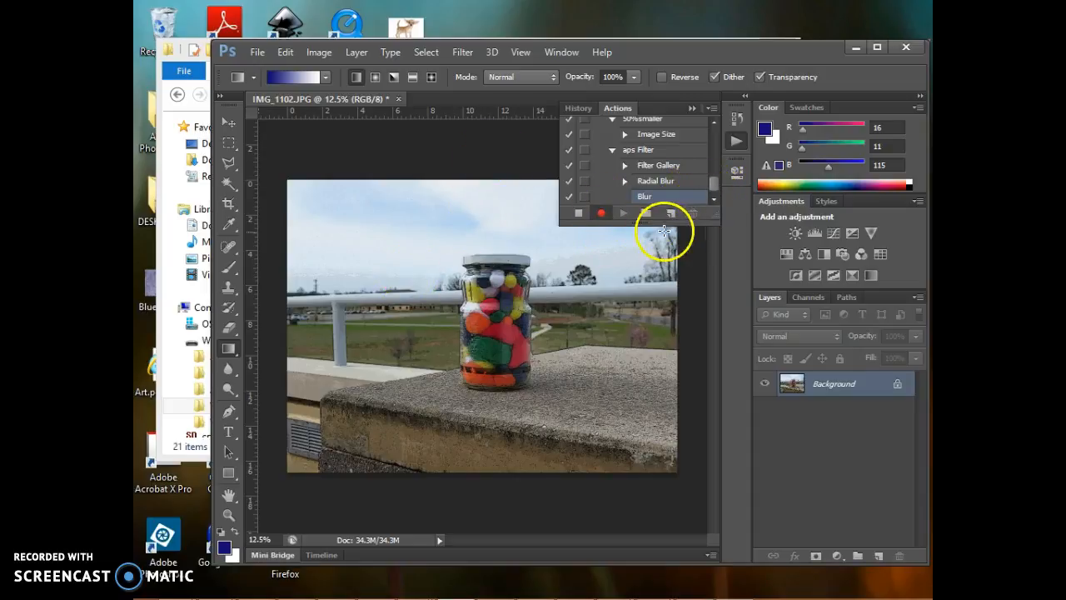
left_click(580, 215)
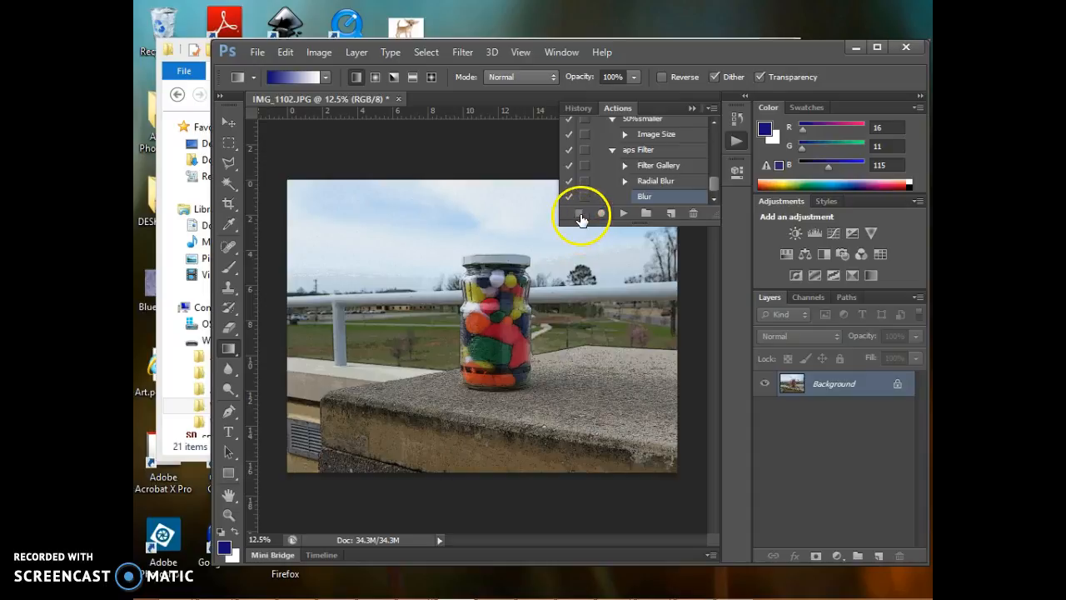